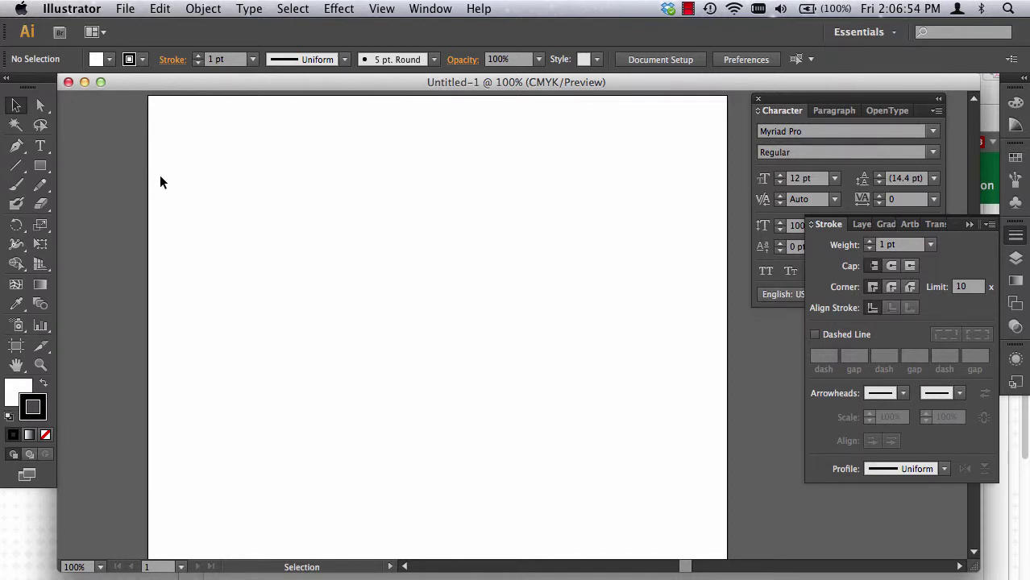
Show the document grid and place the image Screen Shot 2014-01-31 at 2.03.33 PM on the artboard as a linked file
left_click(395, 9)
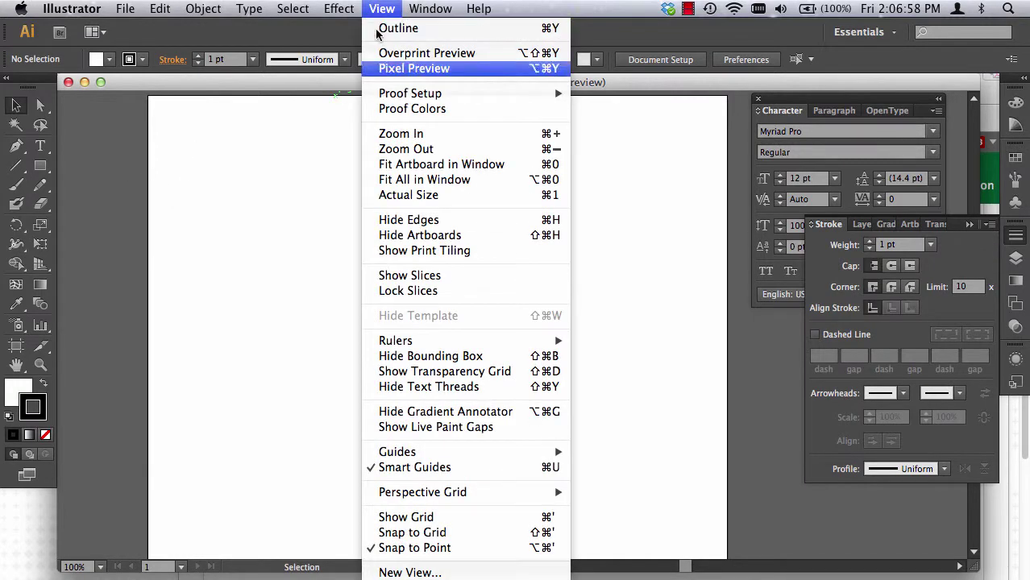
left_click(418, 516)
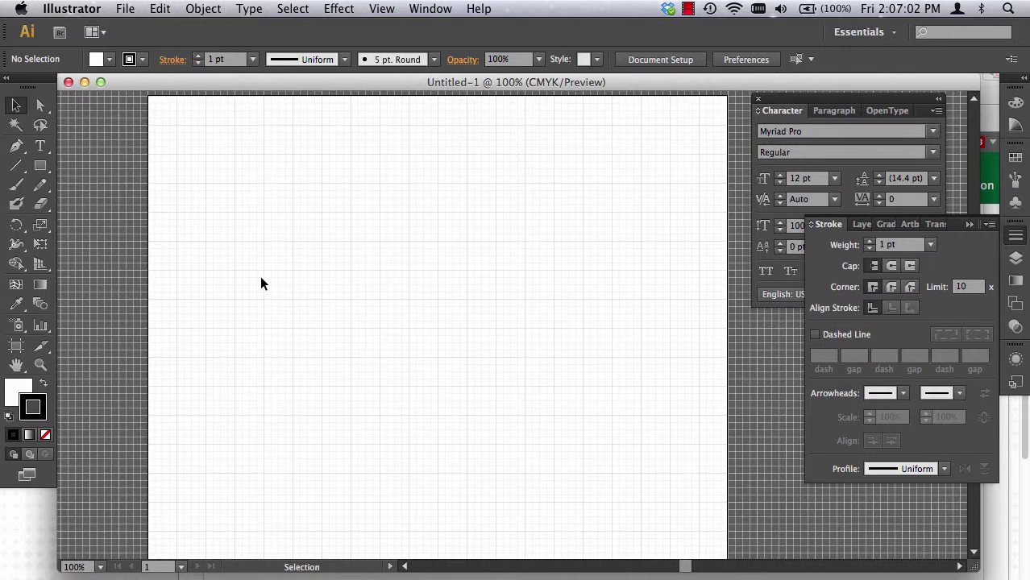
left_click(123, 9)
left_click(161, 249)
left_click(136, 9)
left_click(162, 246)
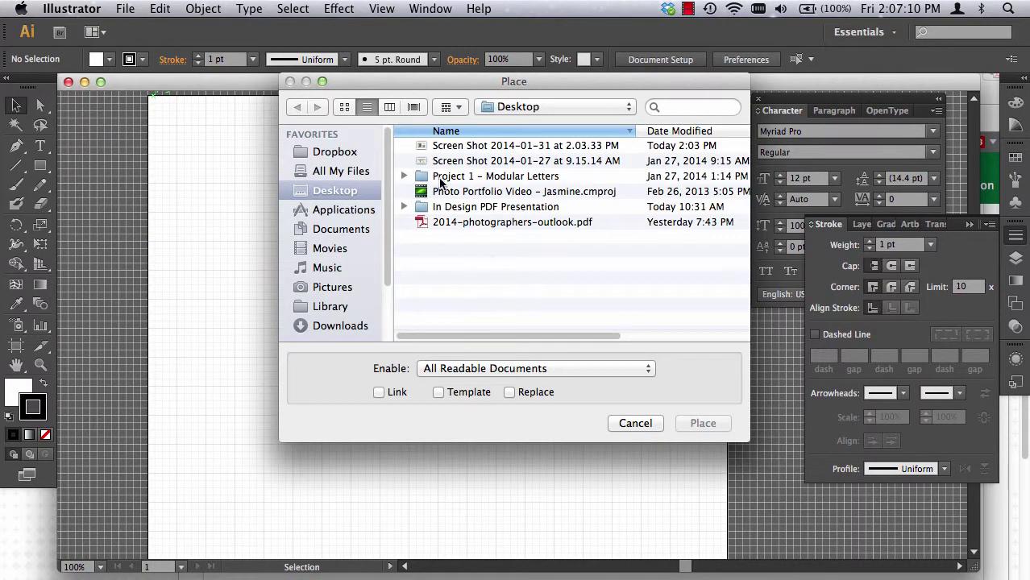
left_click(459, 145)
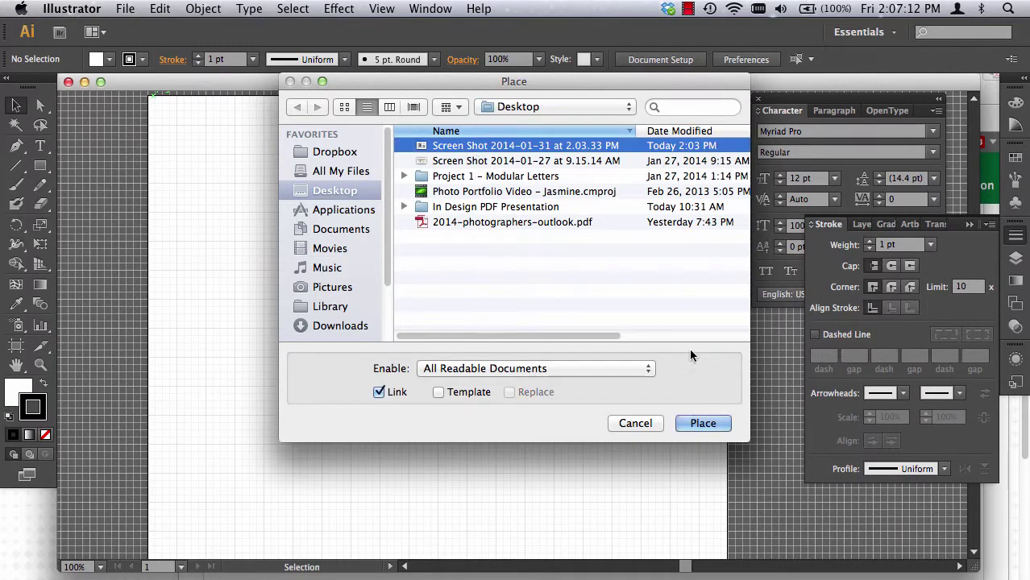
left_click(703, 423)
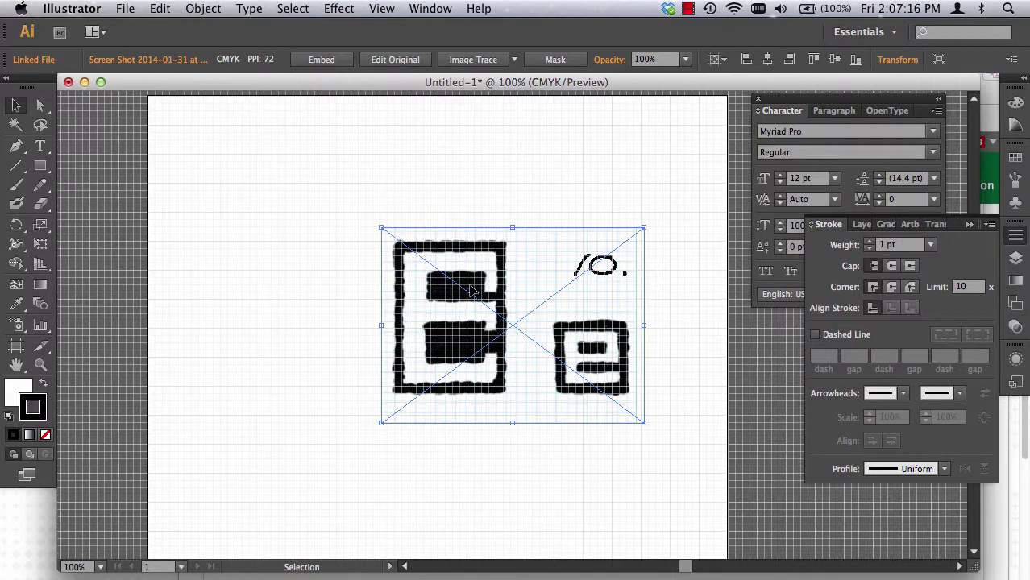
Lock Layer 1 holding the placed sketch and add a new layer above it
left_click(41, 364)
left_click_drag(322, 193, 727, 487)
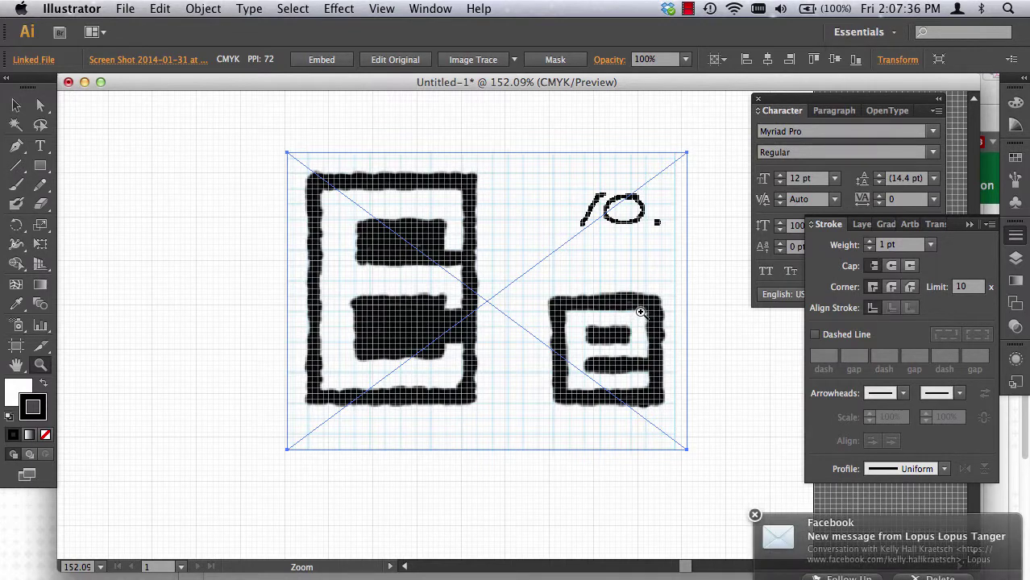
left_click(756, 516)
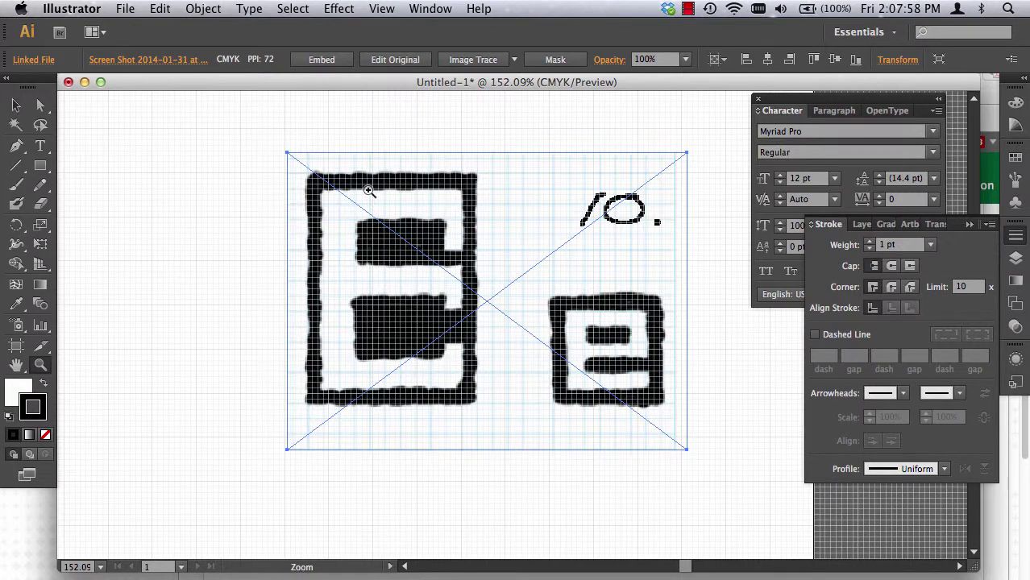
left_click_drag(276, 136, 722, 480)
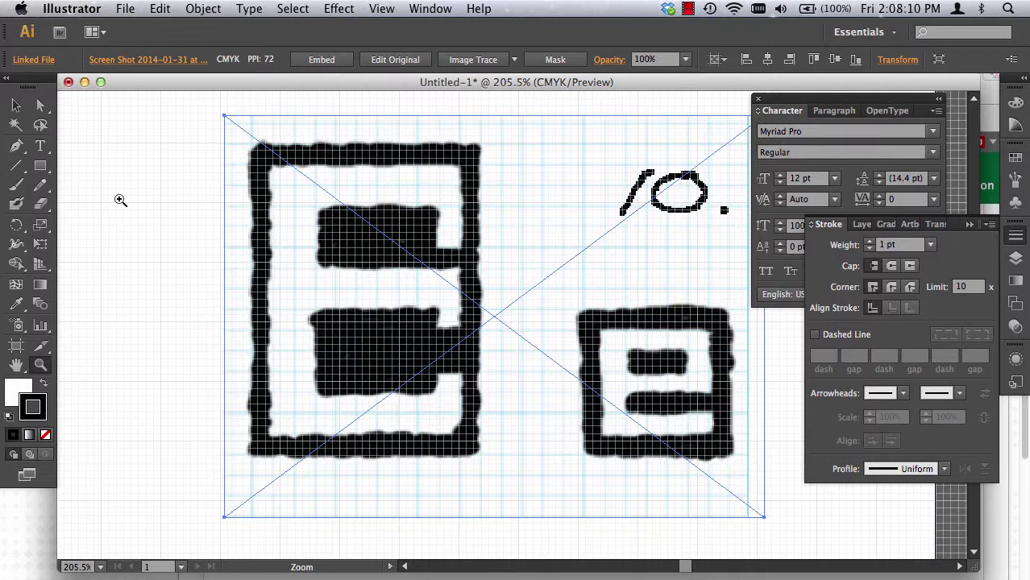
left_click(40, 165)
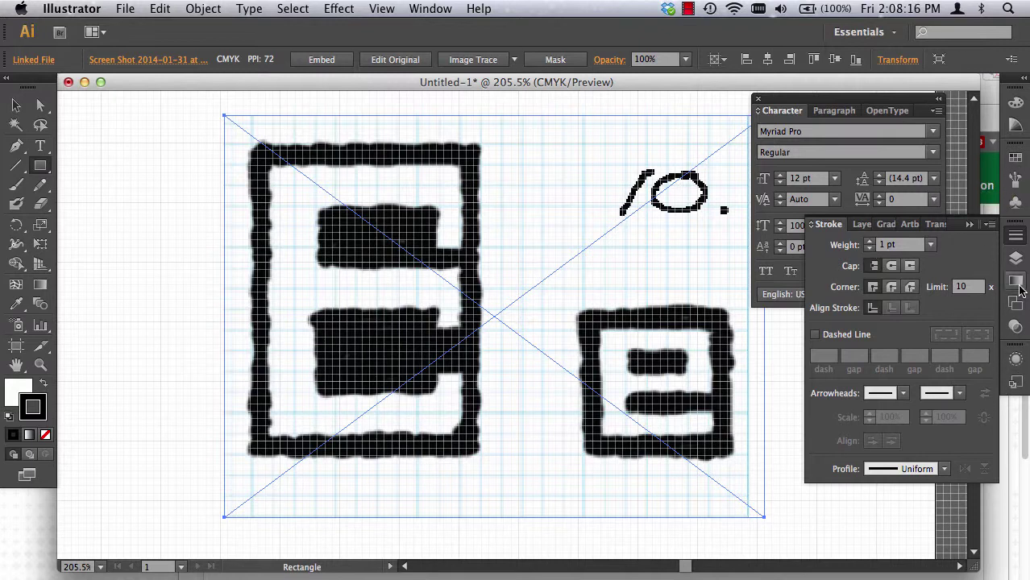
left_click(1017, 261)
left_click(835, 245)
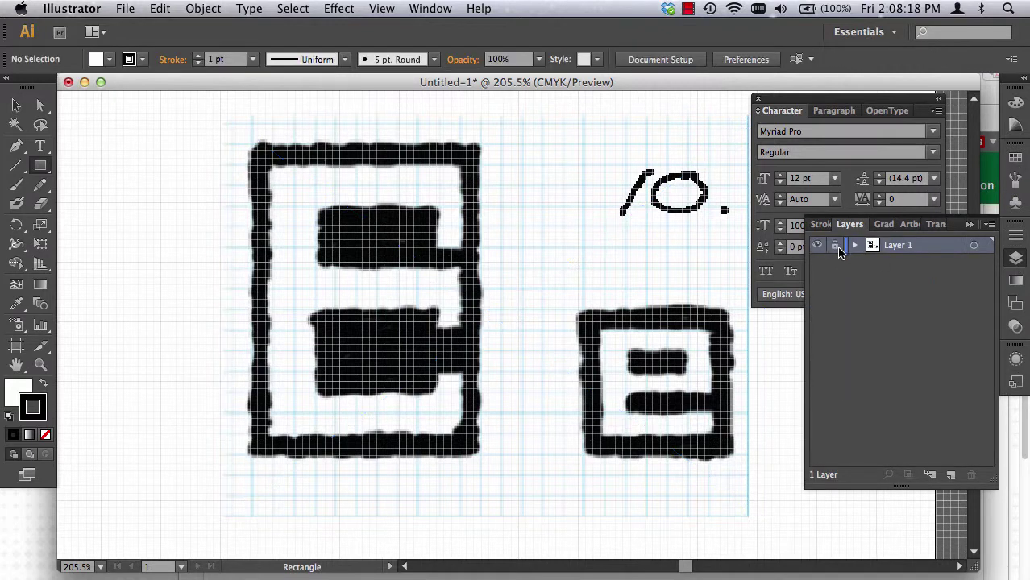
left_click(951, 474)
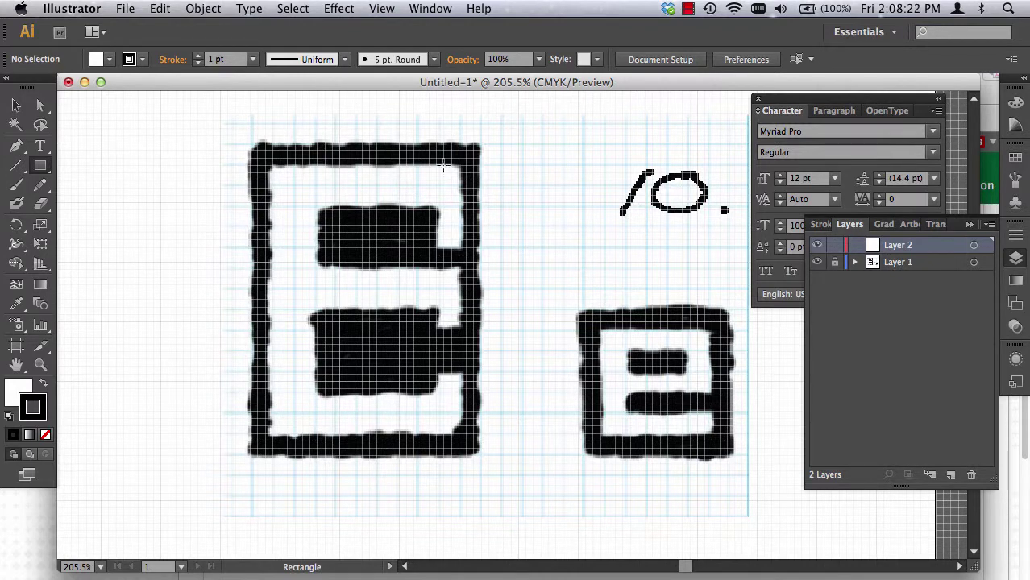
Dim the images on Layer 1 to 50% in its layer options
double_click(901, 262)
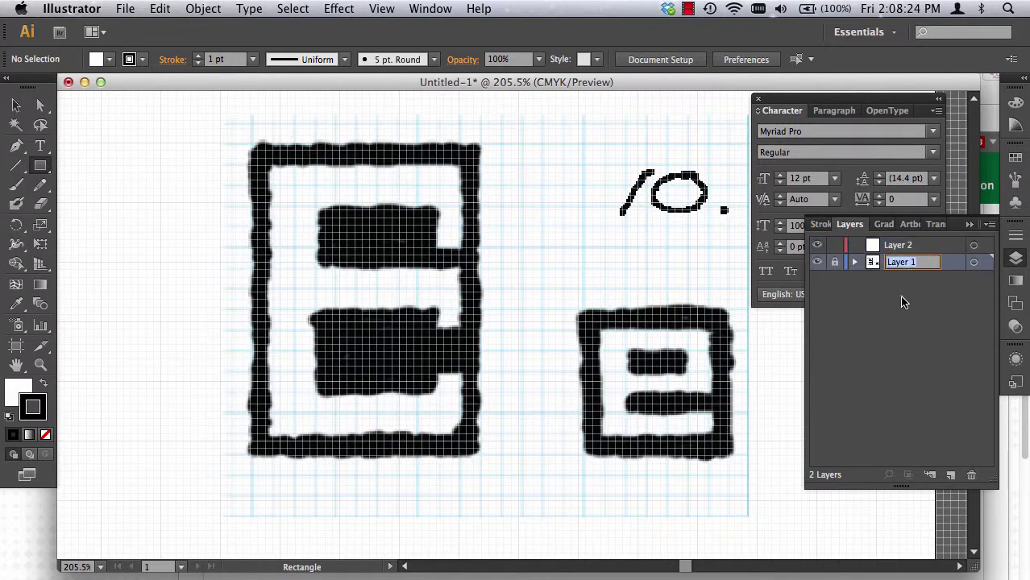
double_click(958, 266)
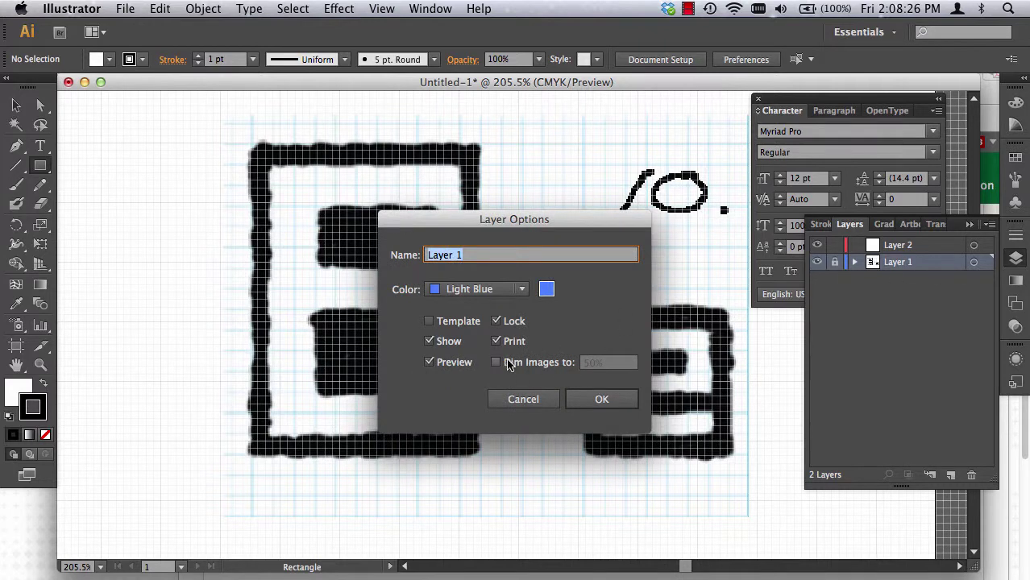
left_click(520, 365)
left_click(600, 399)
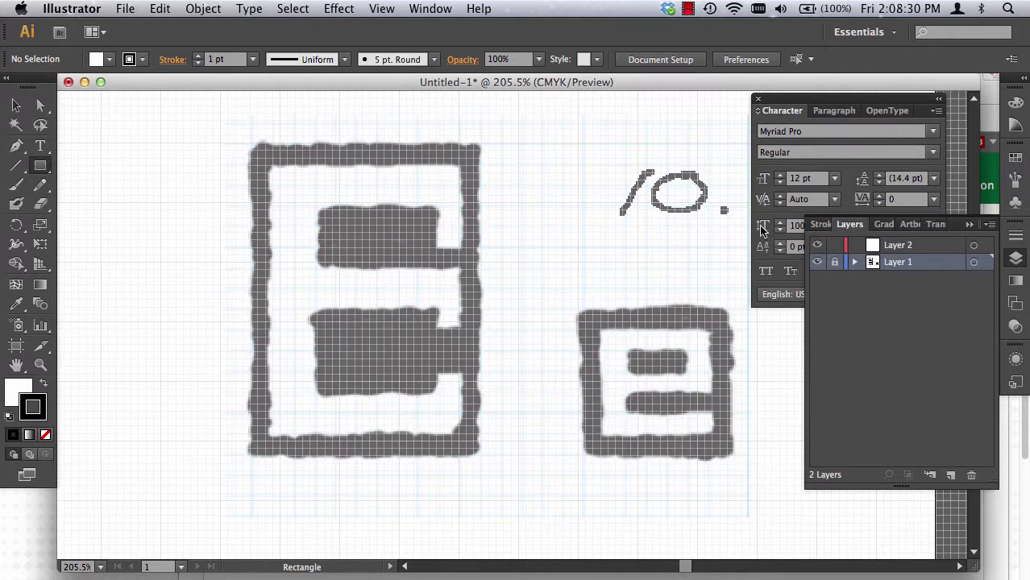
Make Layer 2 the active layer and turn on Snap to Grid
left_click(903, 246)
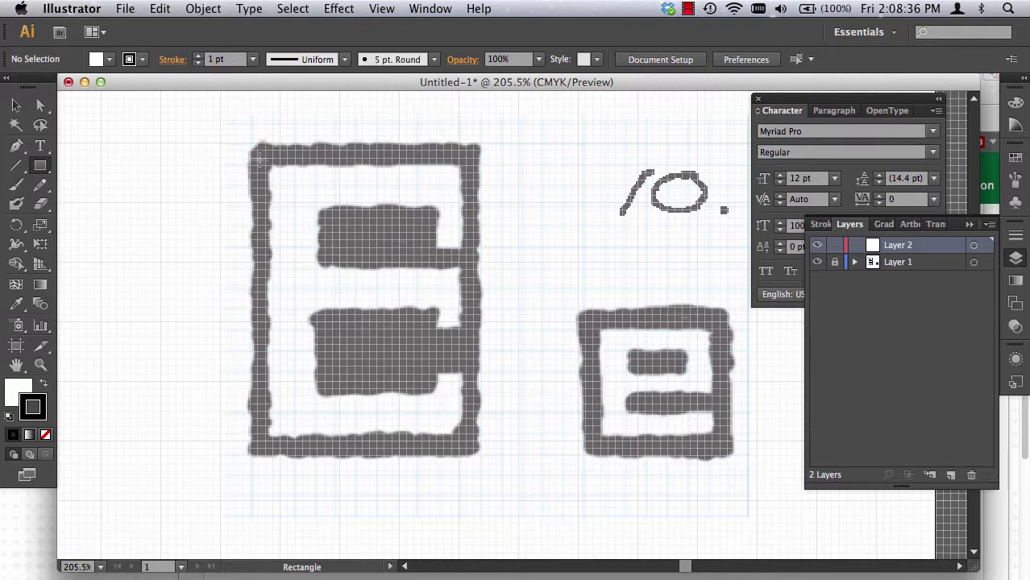
left_click_drag(252, 146, 440, 436)
key("super+z")
left_click(382, 9)
left_click(412, 533)
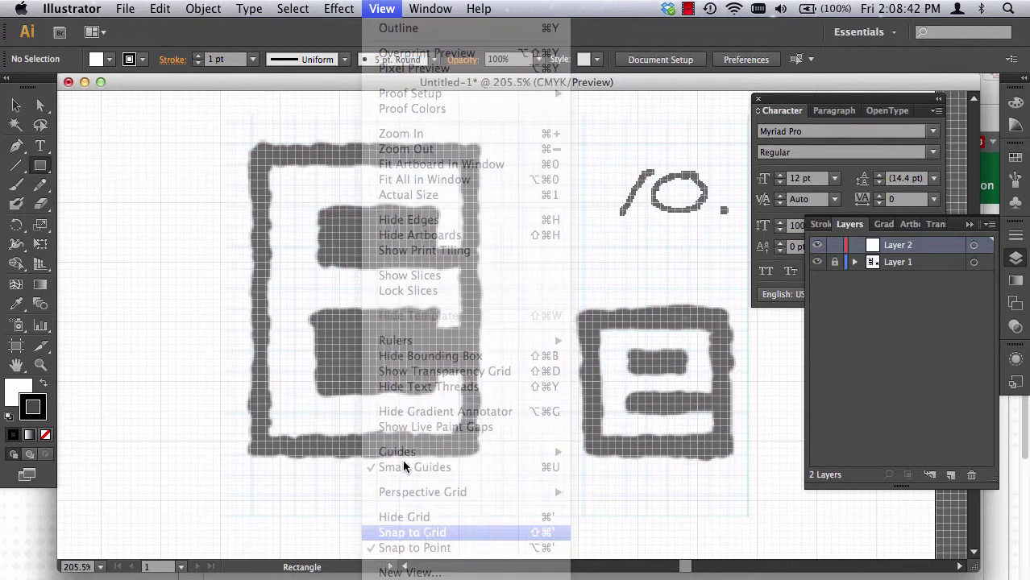
Draw black-filled rectangles without a stroke over the outer frames of the large E and the small e
left_click_drag(250, 145, 482, 456)
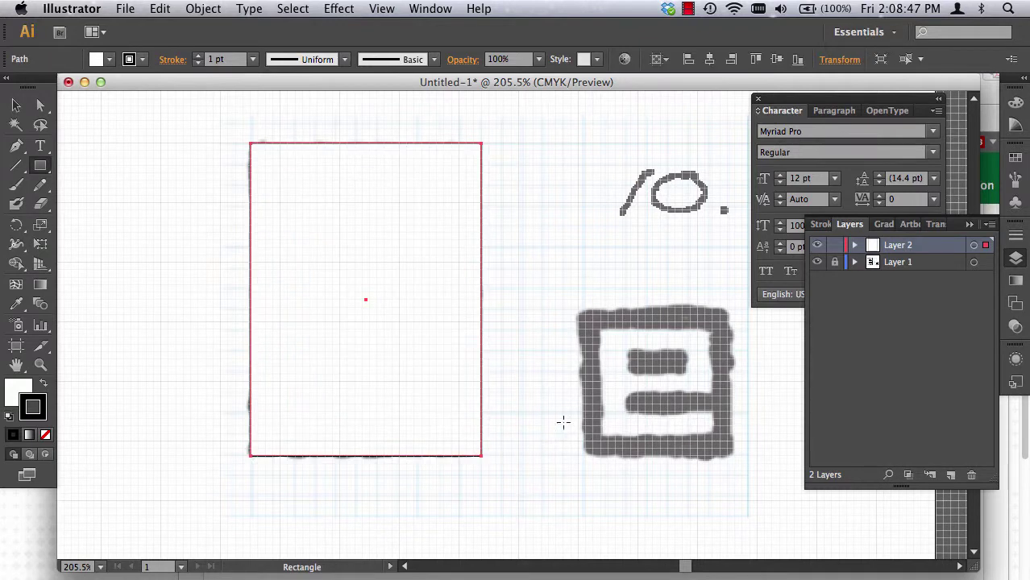
left_click(43, 385)
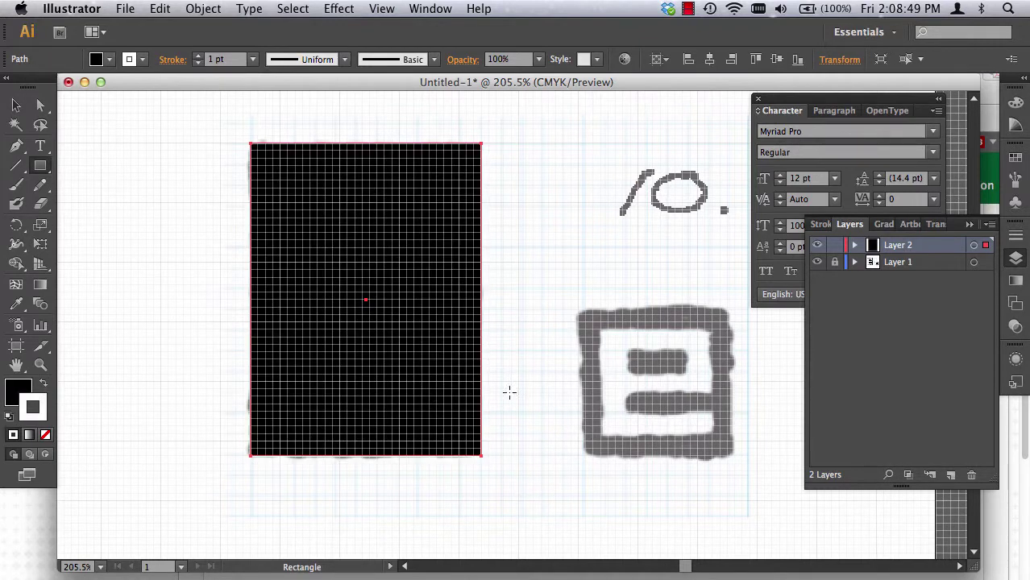
left_click(46, 436)
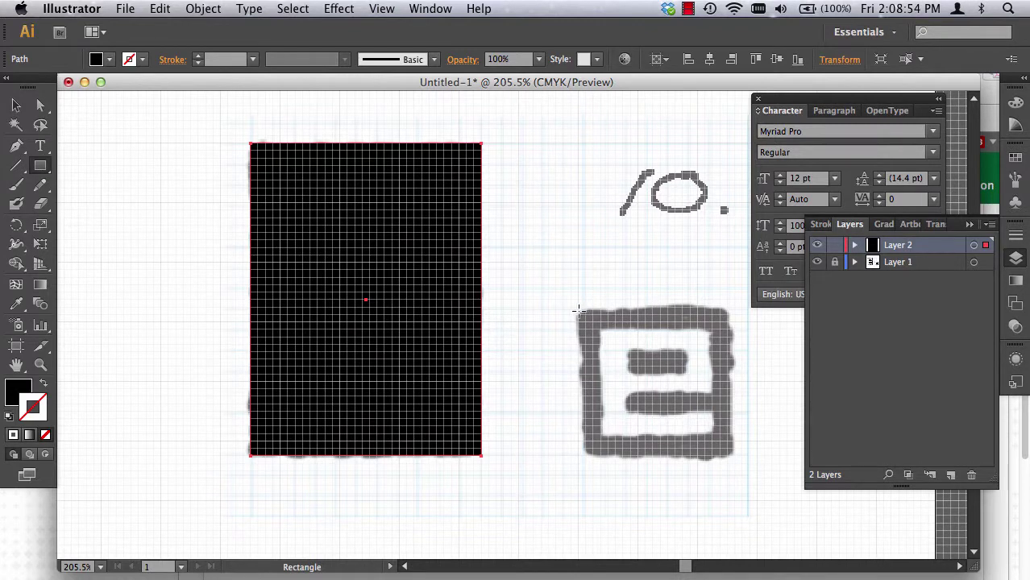
mouse_move(577, 309)
left_mouse_down()
mouse_move(735, 418)
mouse_move(737, 457)
left_mouse_up()
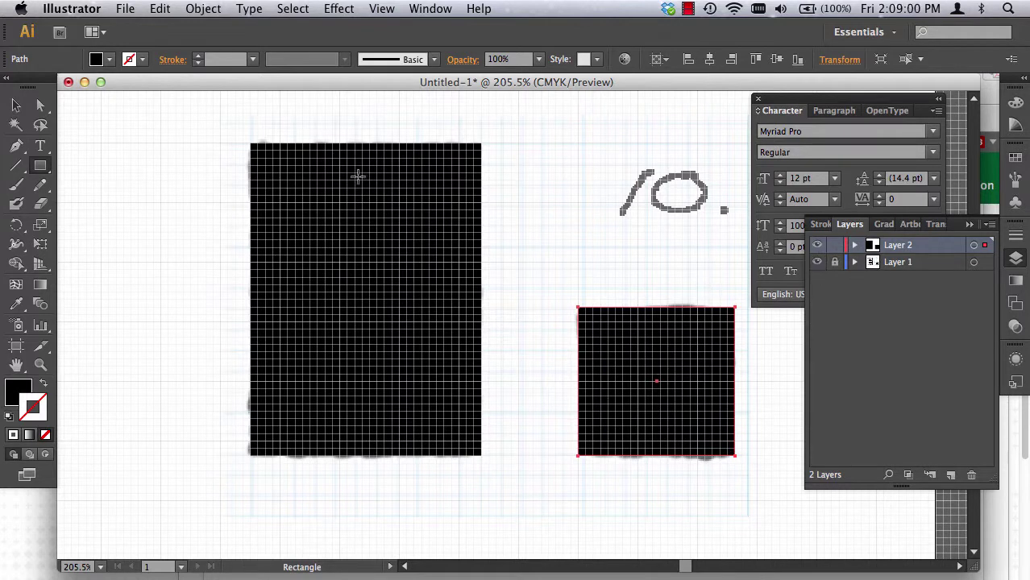
Expand Layer 2 and hide both frame rectangles
left_click(853, 246)
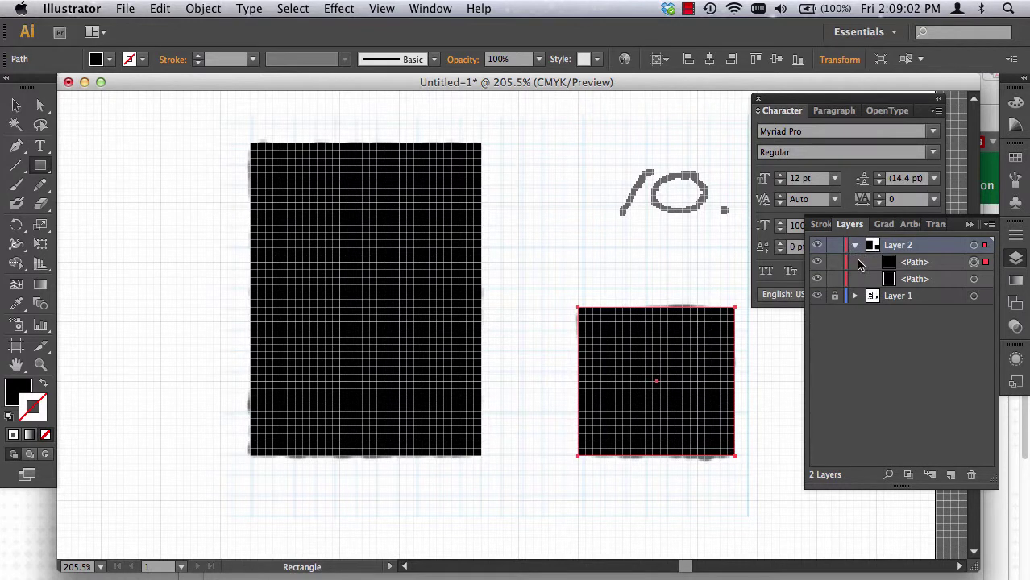
left_click(819, 266)
left_click(818, 279)
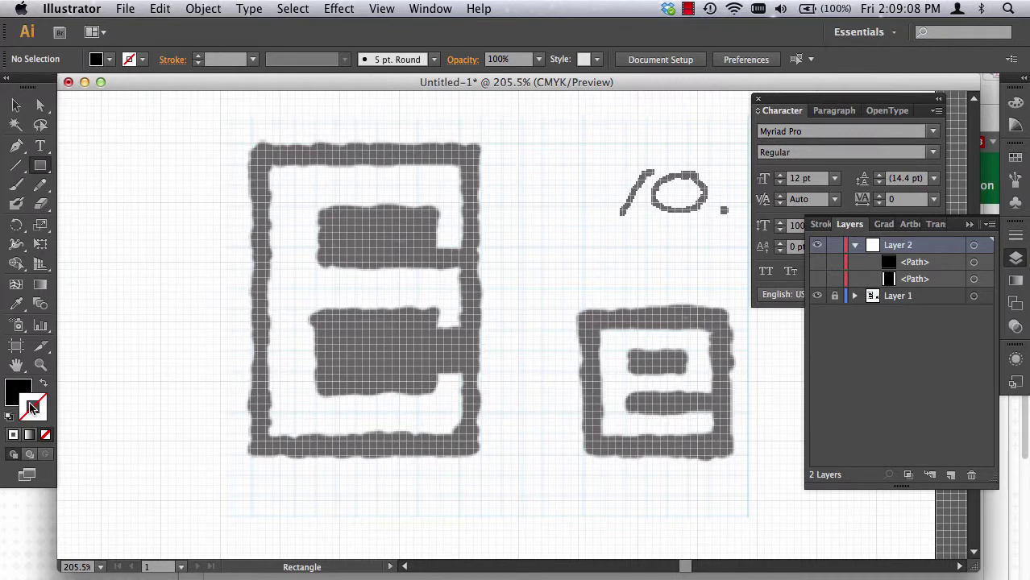
Draw black rectangles for the large E's vertical stem, top bar and middle bar, fitting the middle bar between the two sketched blocks
left_click_drag(272, 166, 316, 436)
left_click_drag(457, 166, 295, 211)
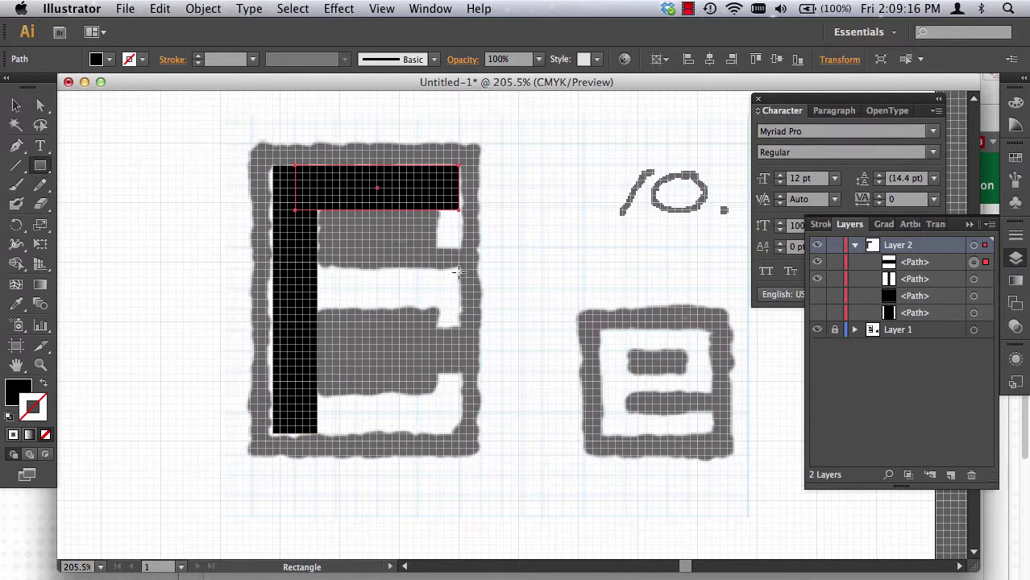
mouse_move(459, 270)
left_mouse_down()
mouse_move(295, 307)
mouse_move(295, 315)
left_mouse_up()
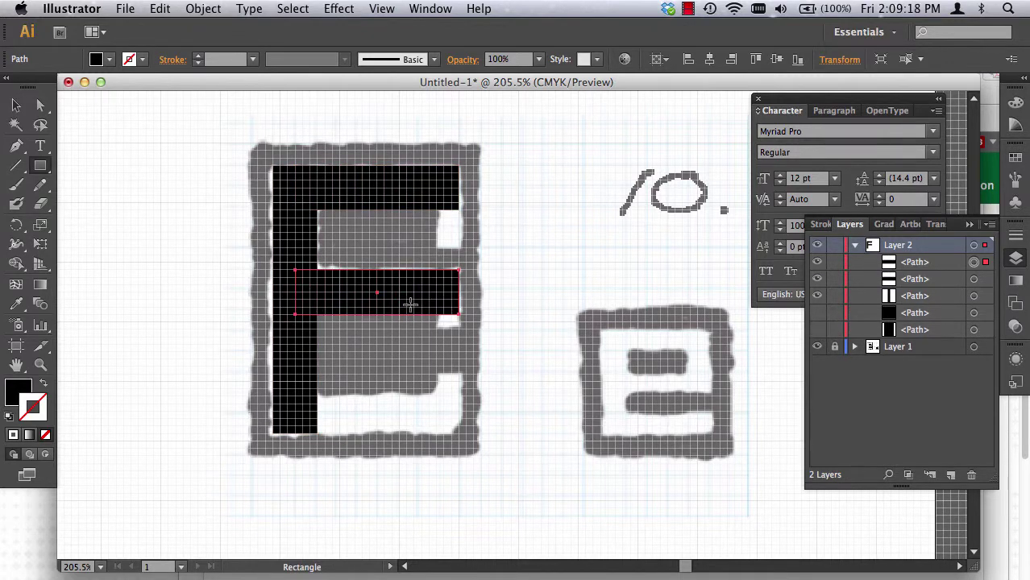
key("super+z")
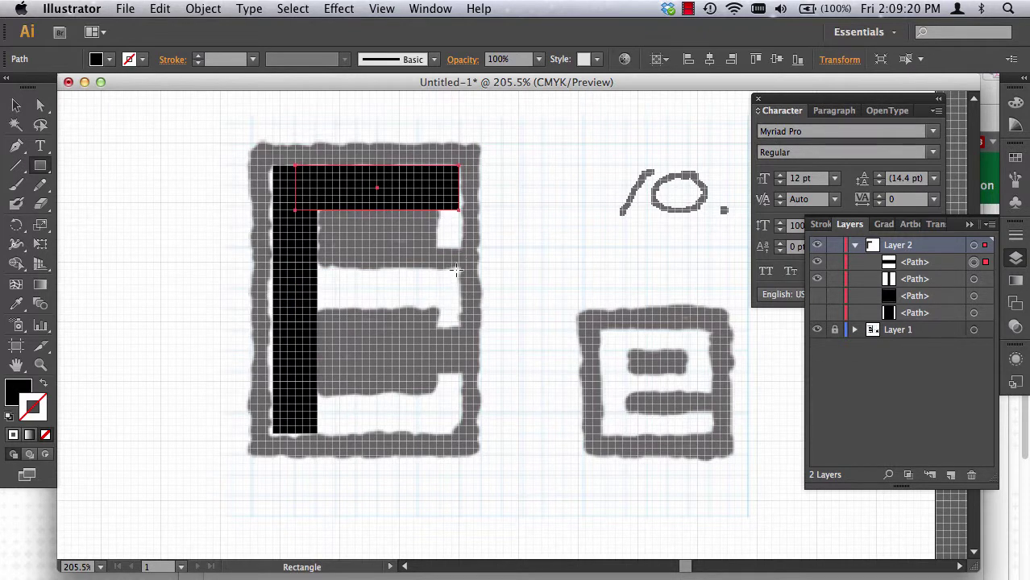
mouse_move(459, 270)
left_mouse_down()
mouse_move(282, 294)
mouse_move(295, 308)
left_mouse_up()
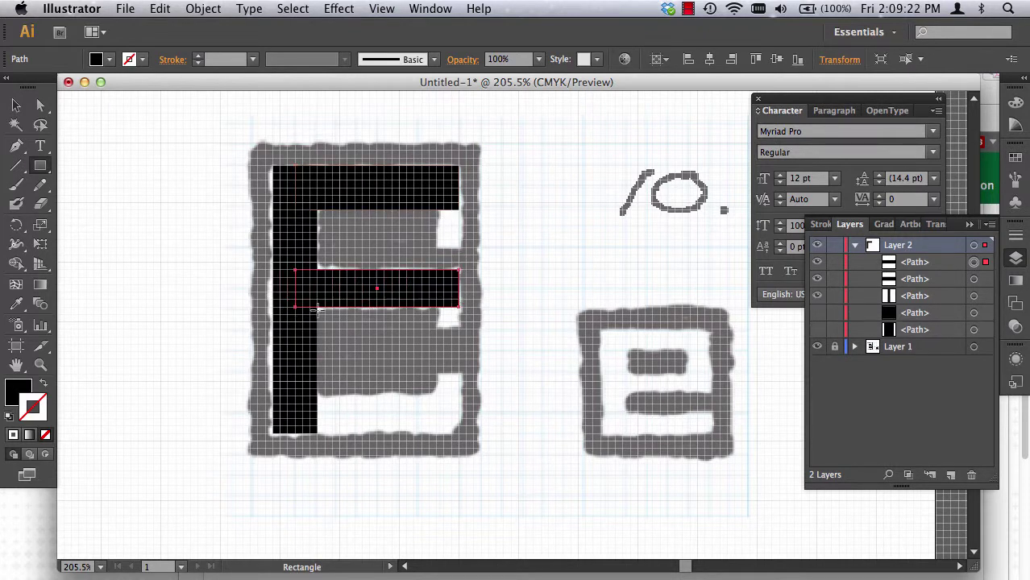
Add short vertical rectangles at the ends of the large E's three arms and draw its bottom bar
left_click_drag(456, 327, 436, 290)
left_click_drag(446, 229, 436, 188)
left_click_drag(437, 374, 461, 432)
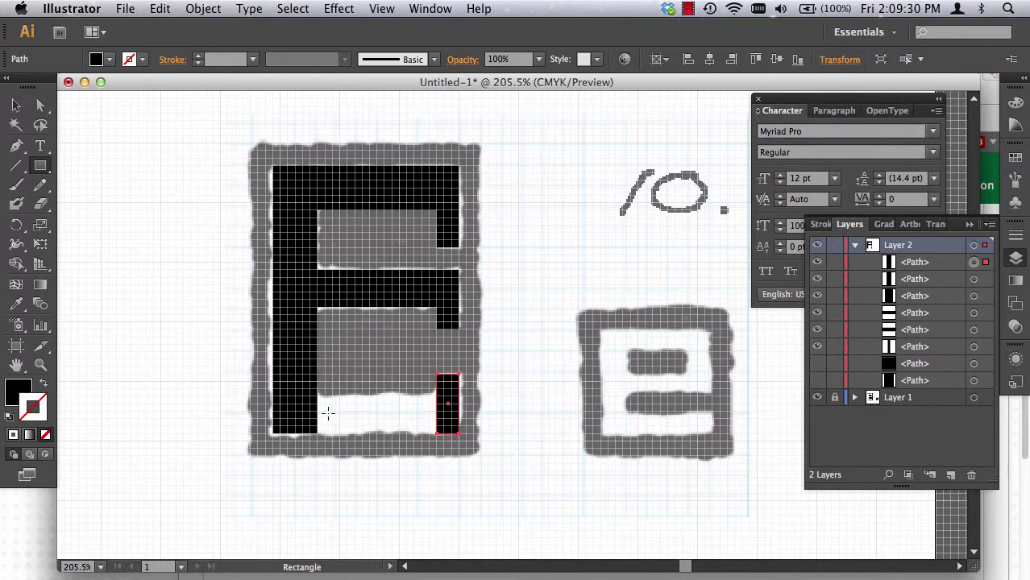
left_click_drag(302, 396, 460, 434)
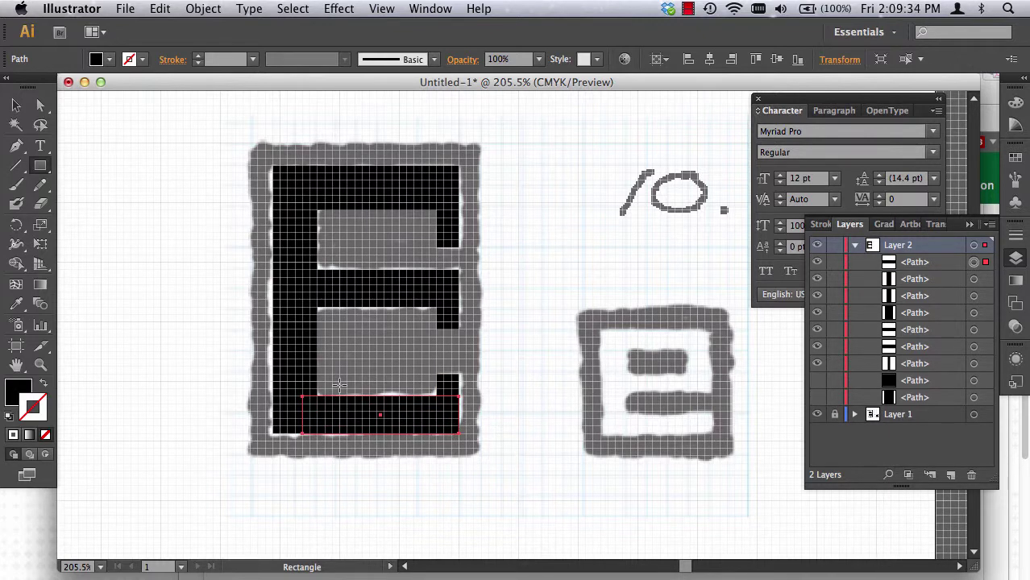
Minimize the browser window behind the drawing and return to the Illustrator document
left_click(83, 82)
left_click(221, 102)
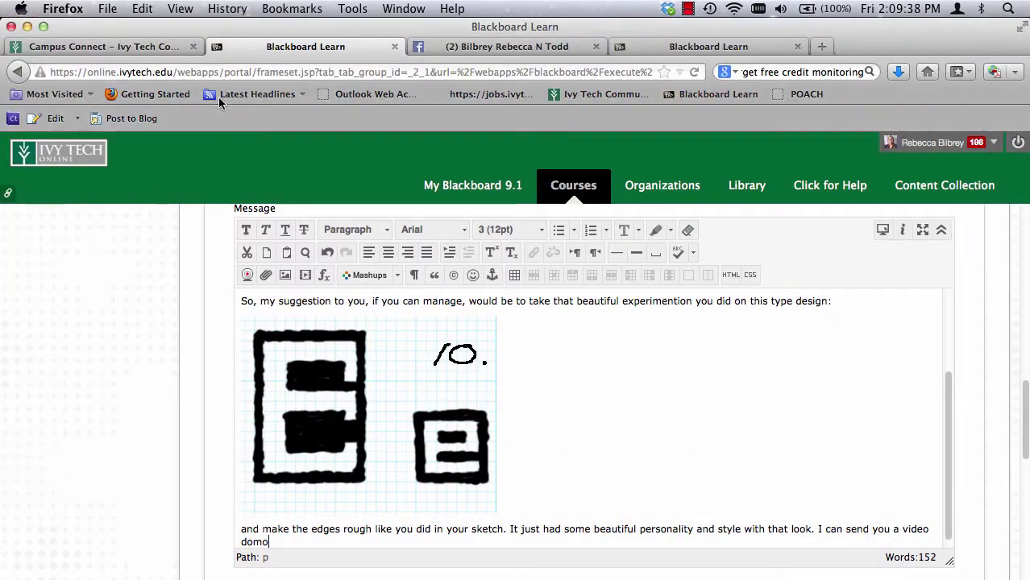
left_click(27, 26)
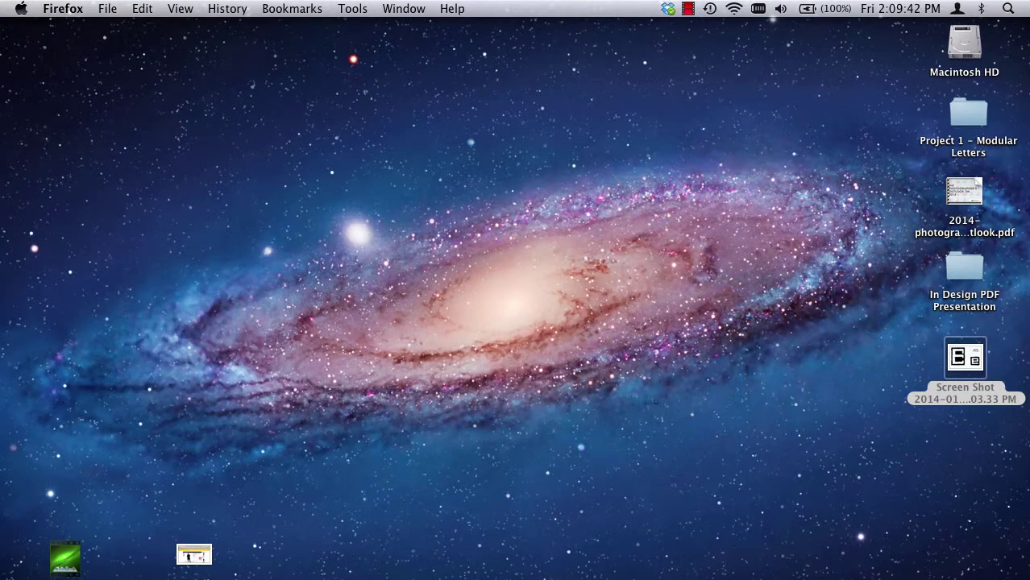
left_click(954, 578)
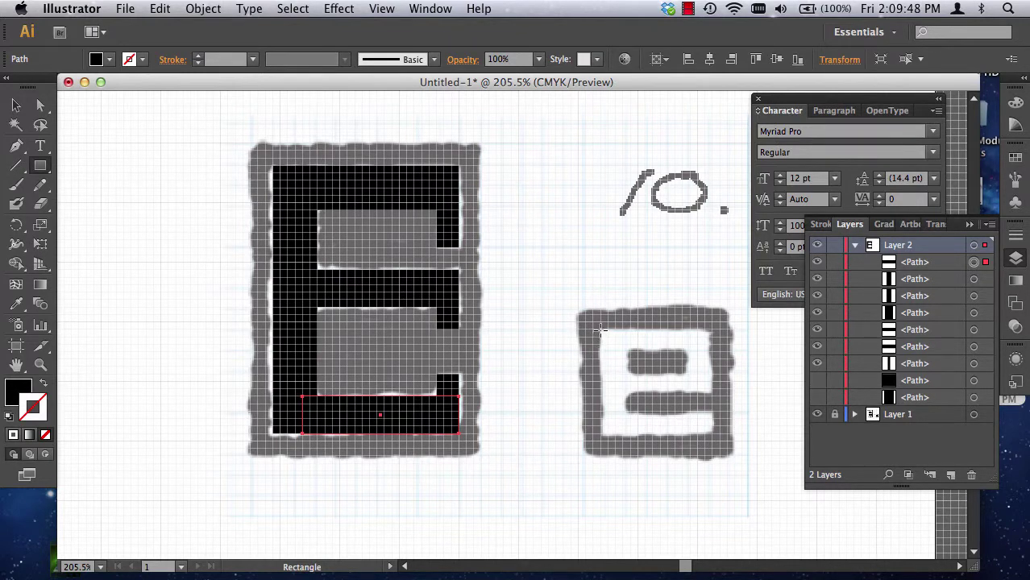
Build the small e from black rectangles for its stem, bottom bar, middle bar, top bar and closing right side
left_click_drag(600, 330, 630, 435)
left_click_drag(713, 436, 615, 412)
left_click_drag(709, 392, 616, 374)
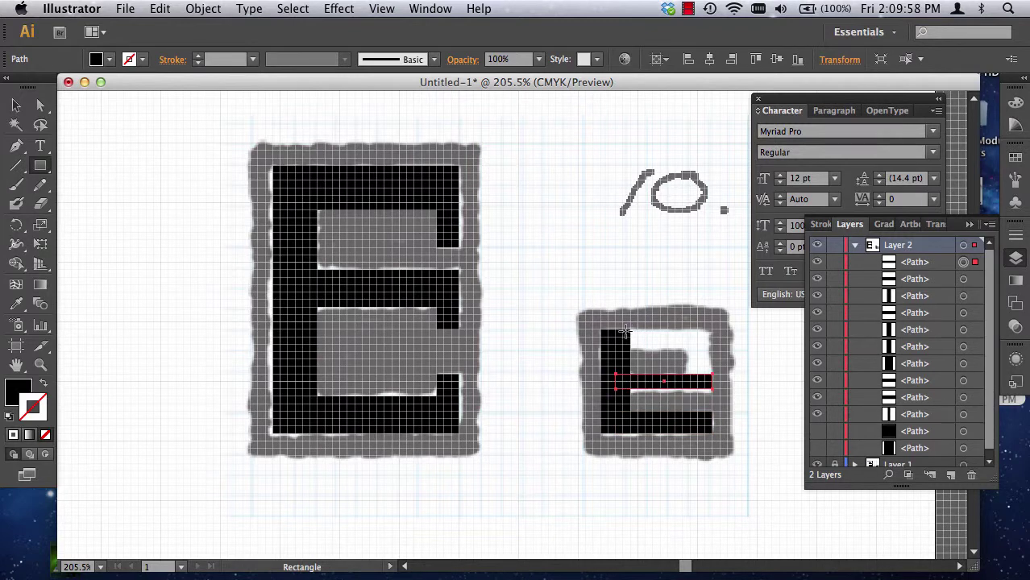
left_click_drag(625, 331, 712, 352)
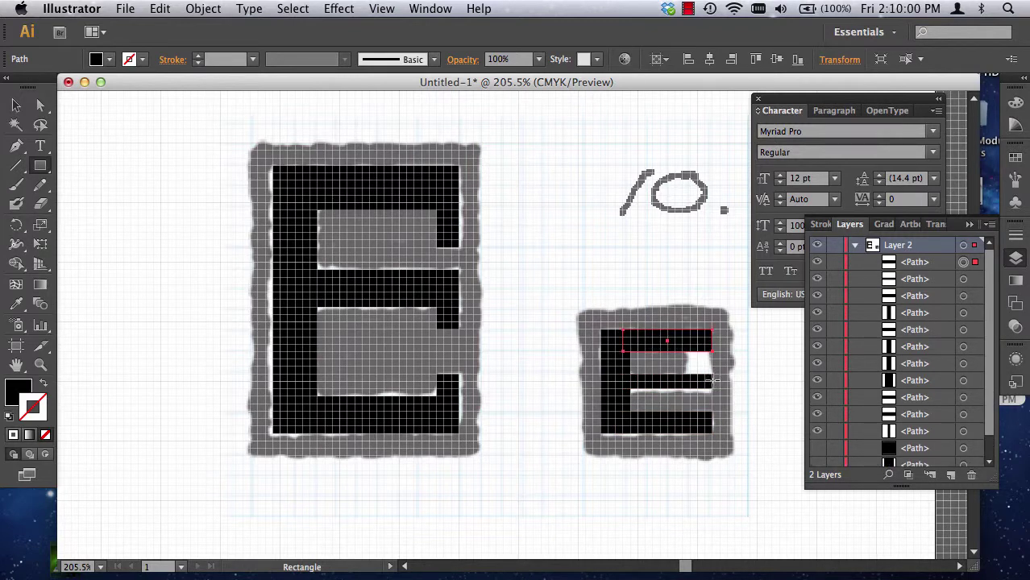
left_click_drag(711, 391, 682, 336)
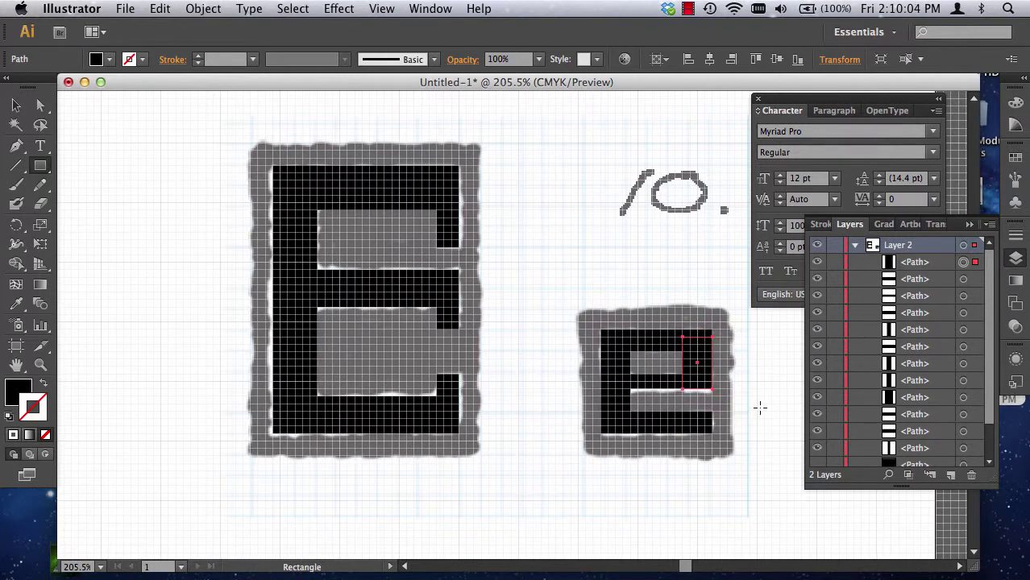
left_click(16, 104)
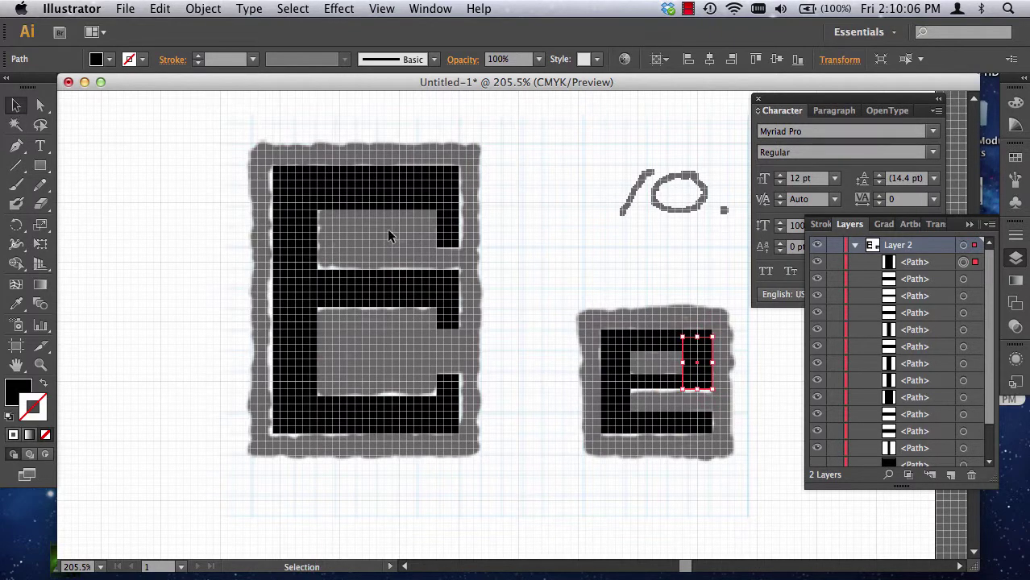
Narrow the small e's closing side rectangle, and give all rectangles of both letters a white fill with no stroke
left_click_drag(682, 363, 689, 364)
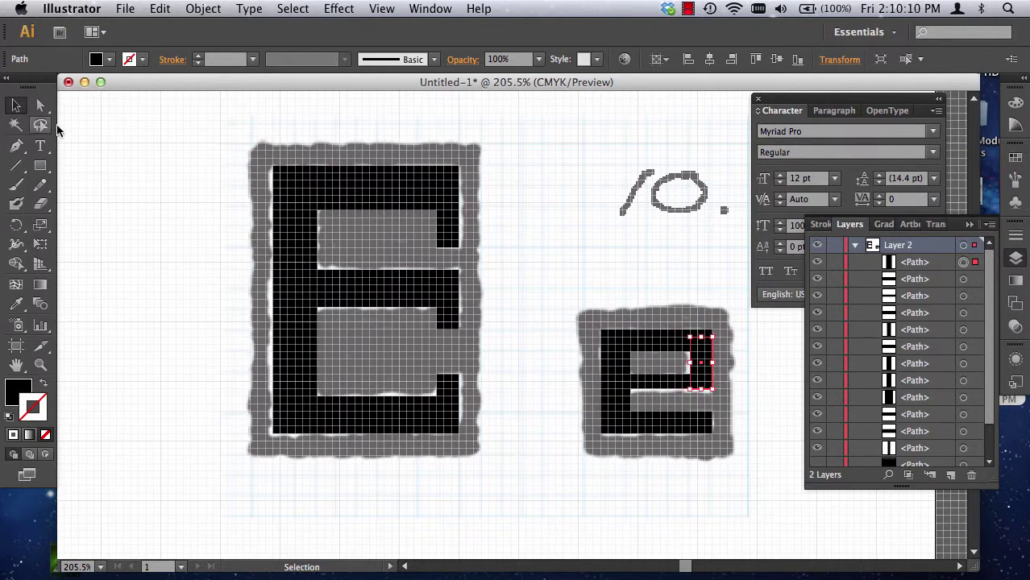
left_click(354, 198)
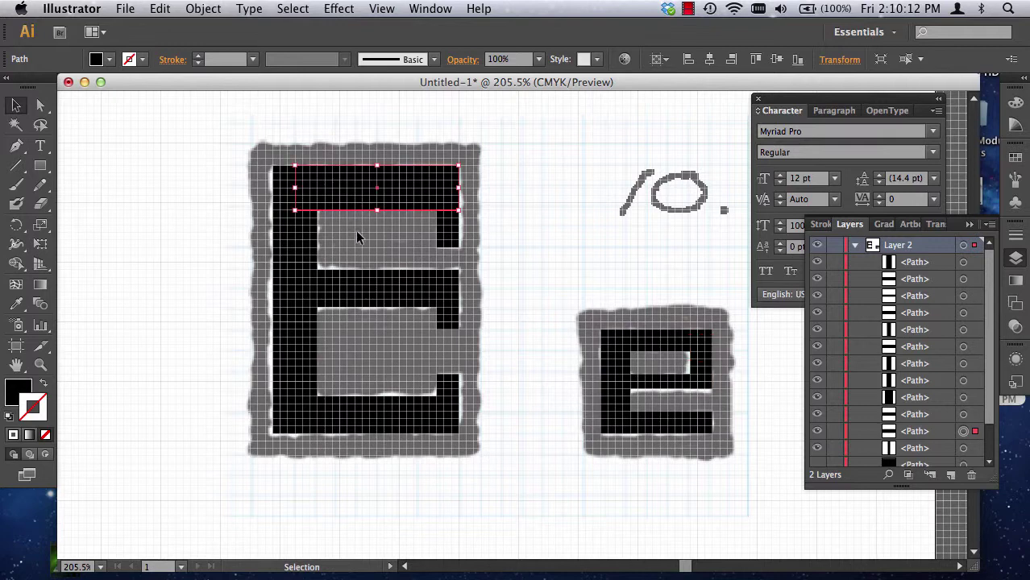
left_click_drag(398, 240, 747, 464)
left_click(1014, 158)
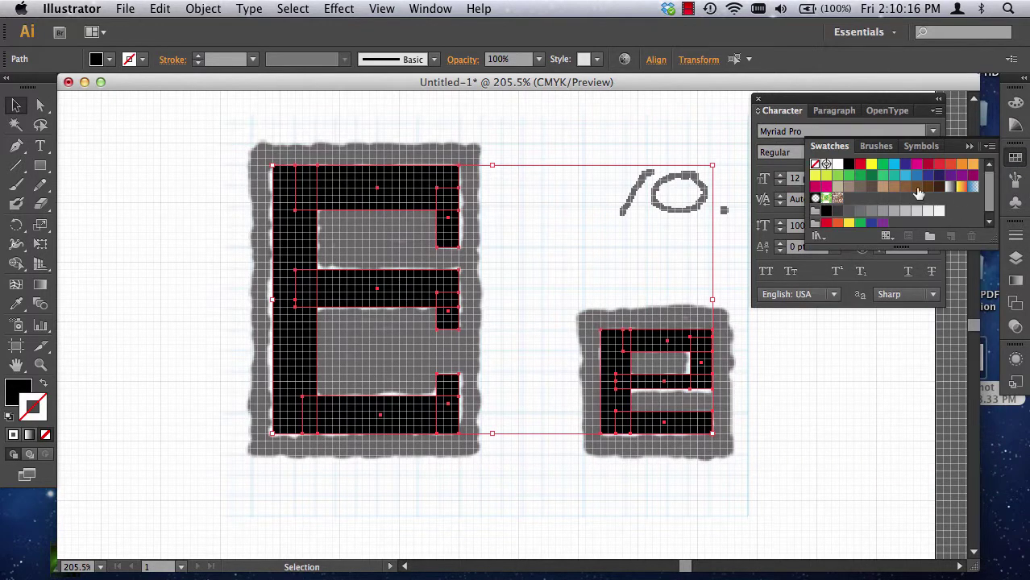
left_click(838, 164)
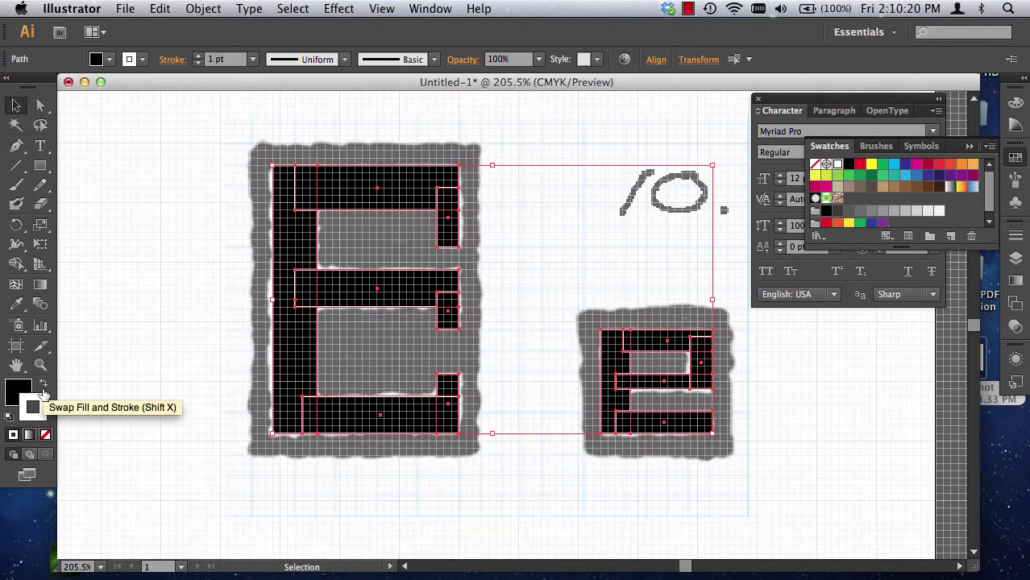
left_click(44, 391)
left_click(46, 435)
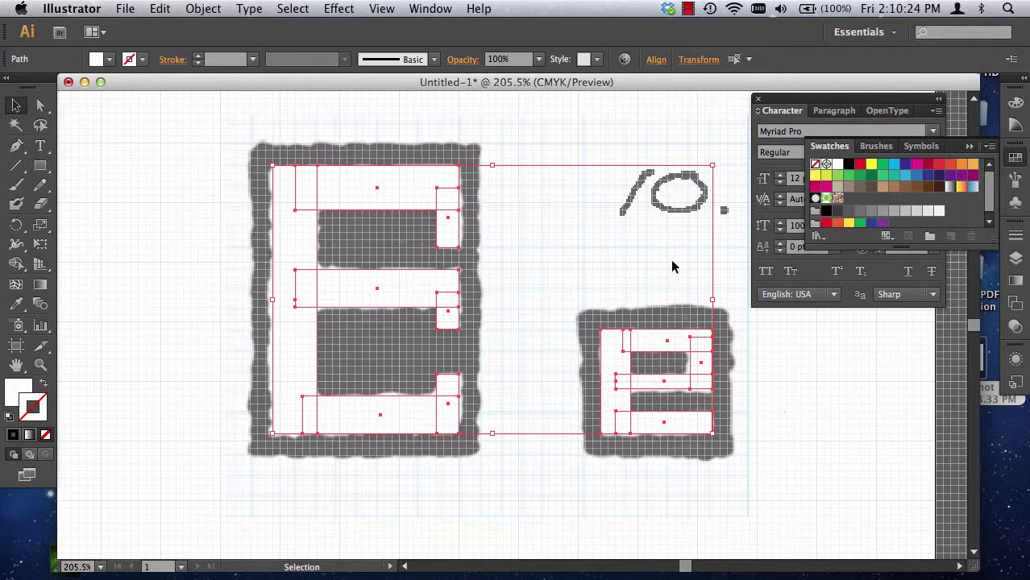
left_click(512, 231)
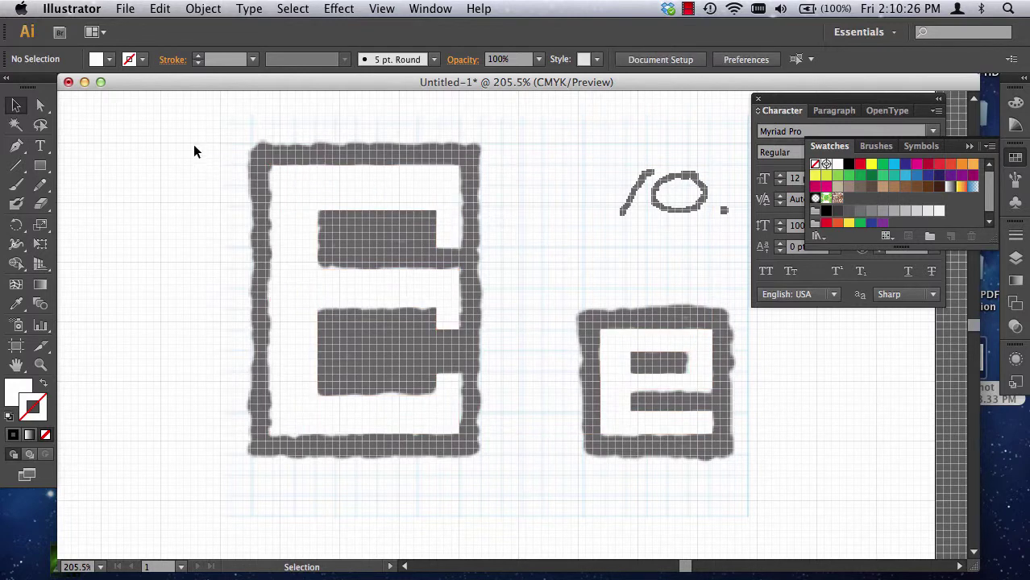
Merge the white rectangles of the large E into one shape with the Pathfinder Merge operation
left_click_drag(223, 133, 501, 459)
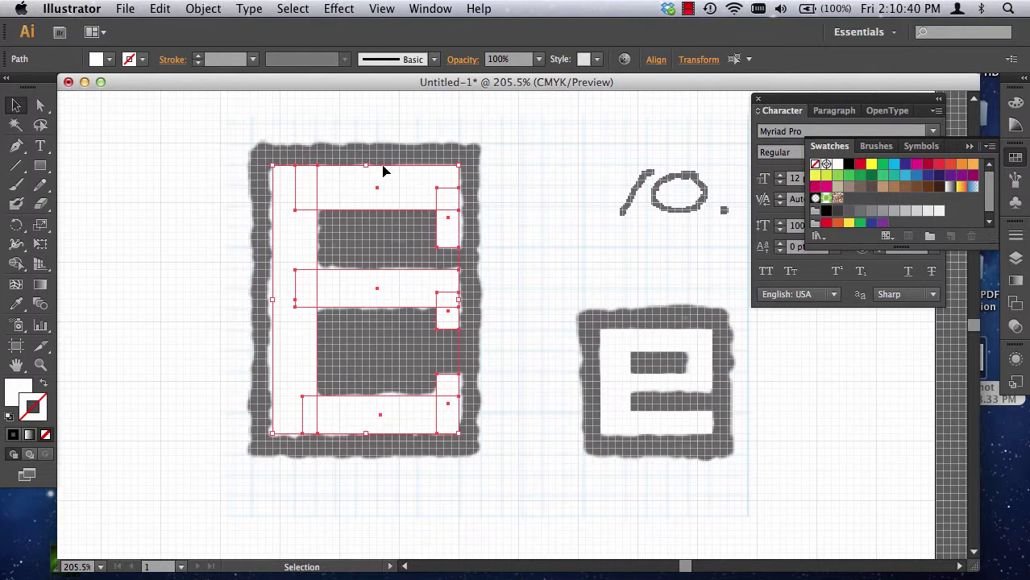
left_click(425, 7)
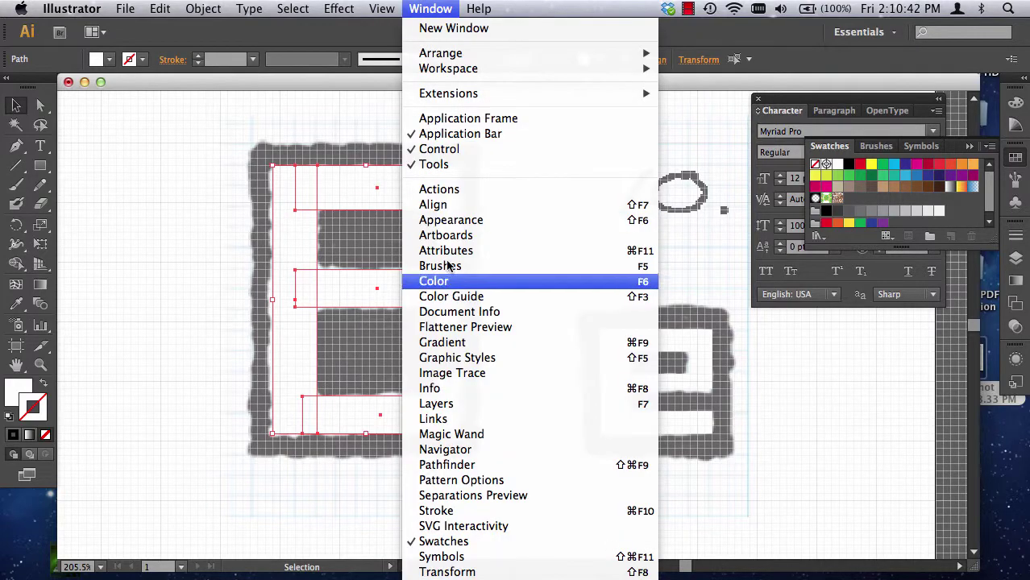
left_click(459, 464)
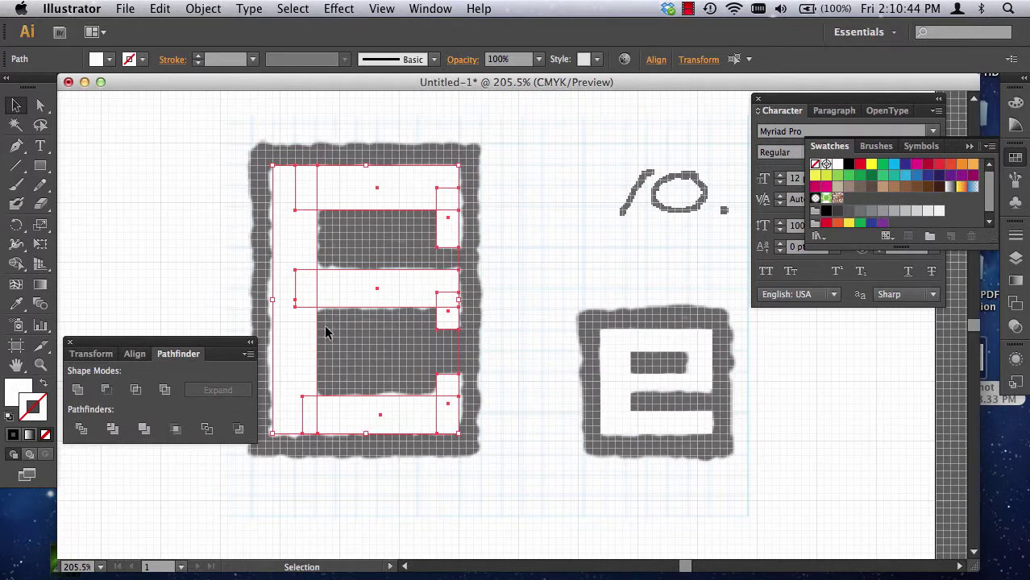
left_click(144, 430)
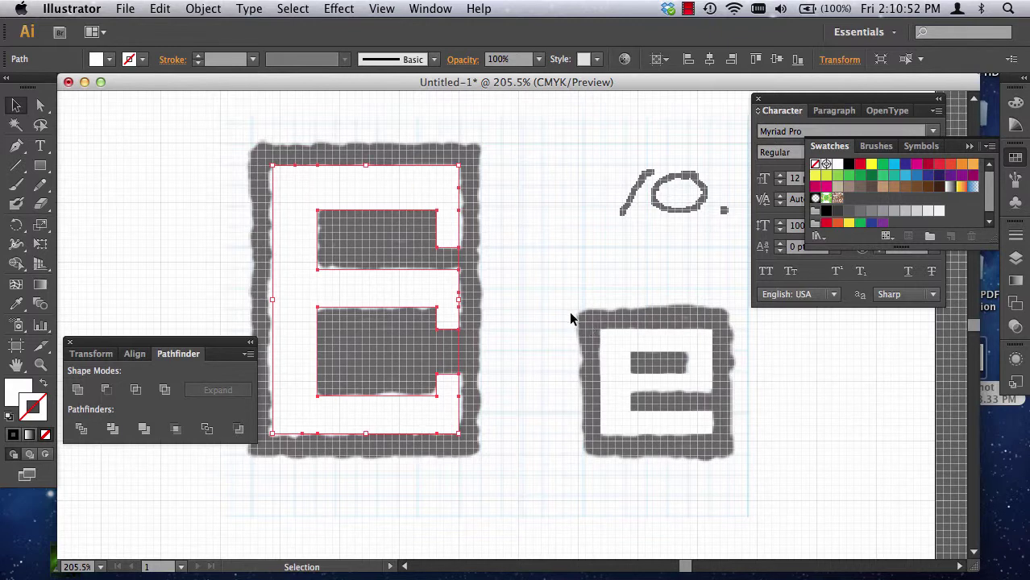
Merge the small e's white rectangles with Pathfinder Merge and close the Pathfinder controls
left_click_drag(569, 311, 742, 465)
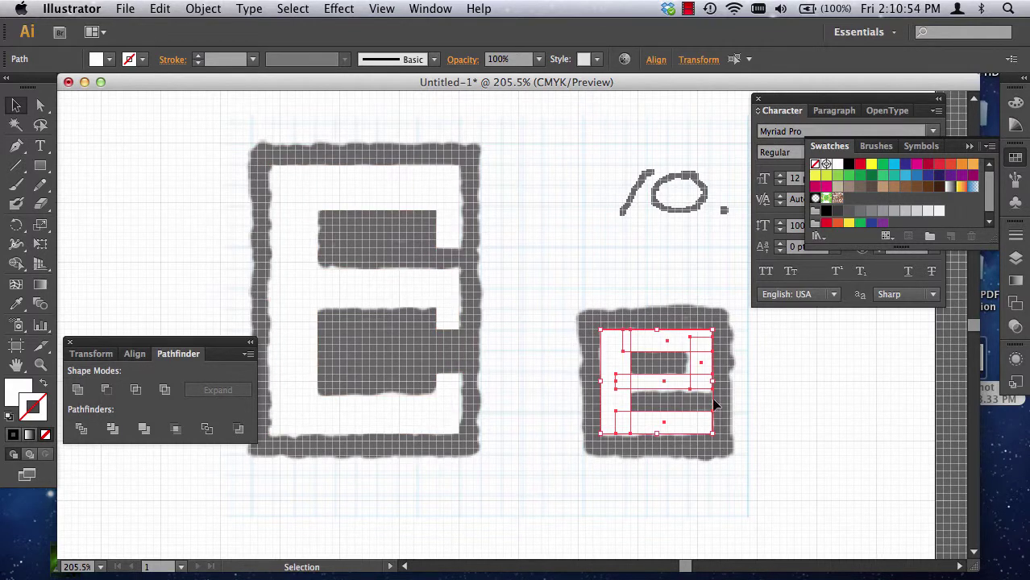
left_click(143, 429)
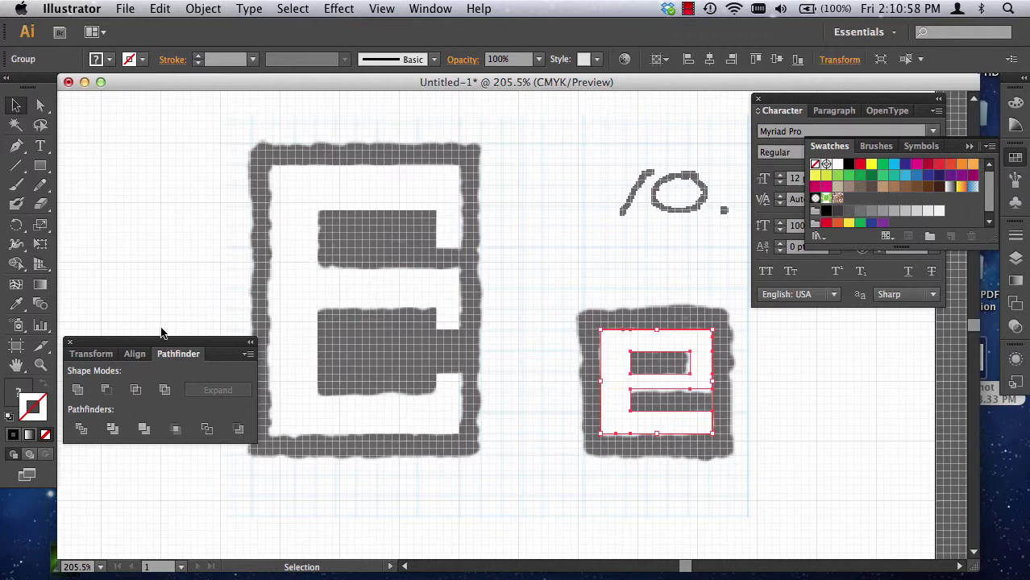
left_click(70, 342)
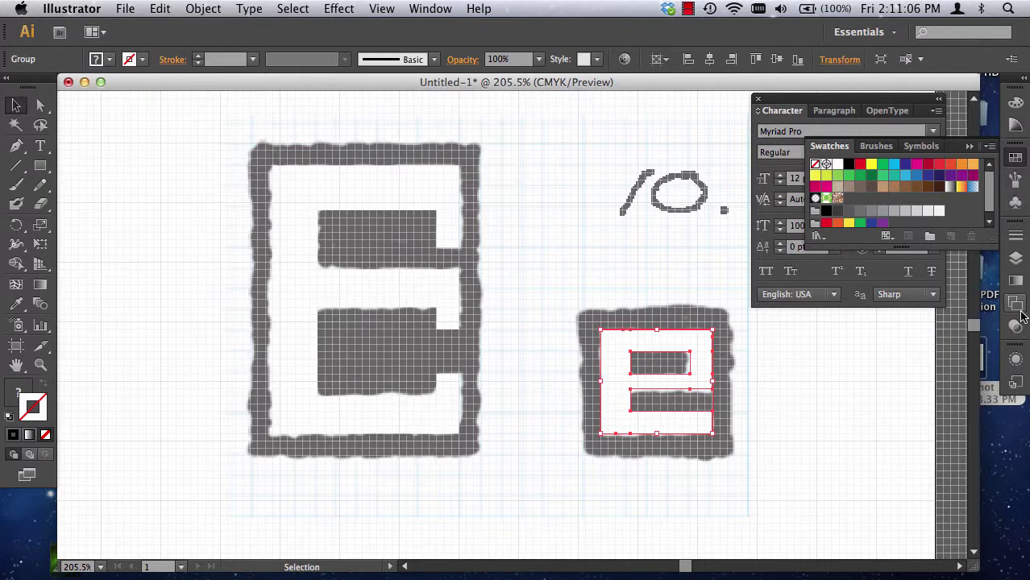
Show the two hidden black background paths in Layer 2 and lock them, leaving the white E selectable
left_click(1015, 259)
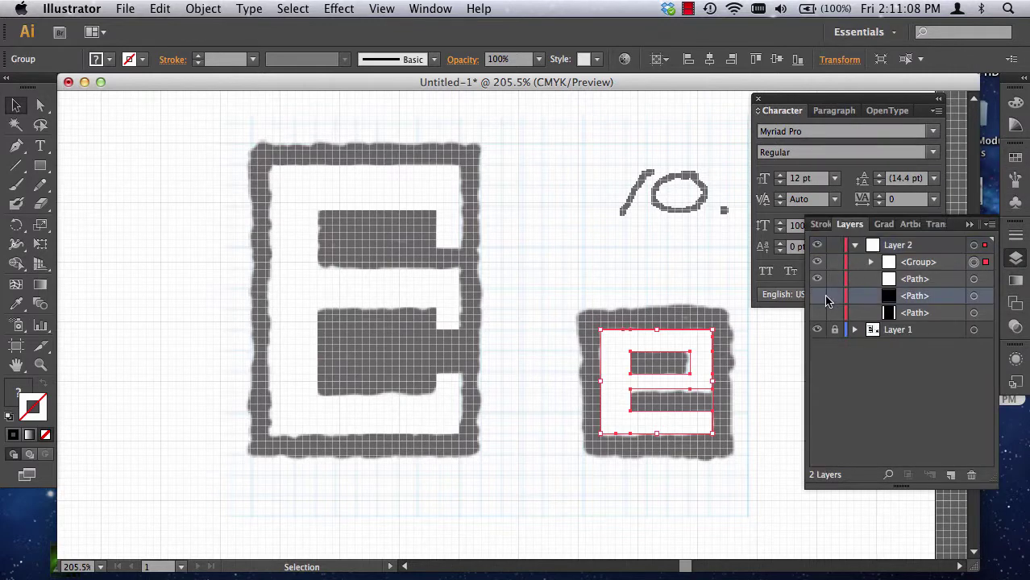
left_click(817, 296)
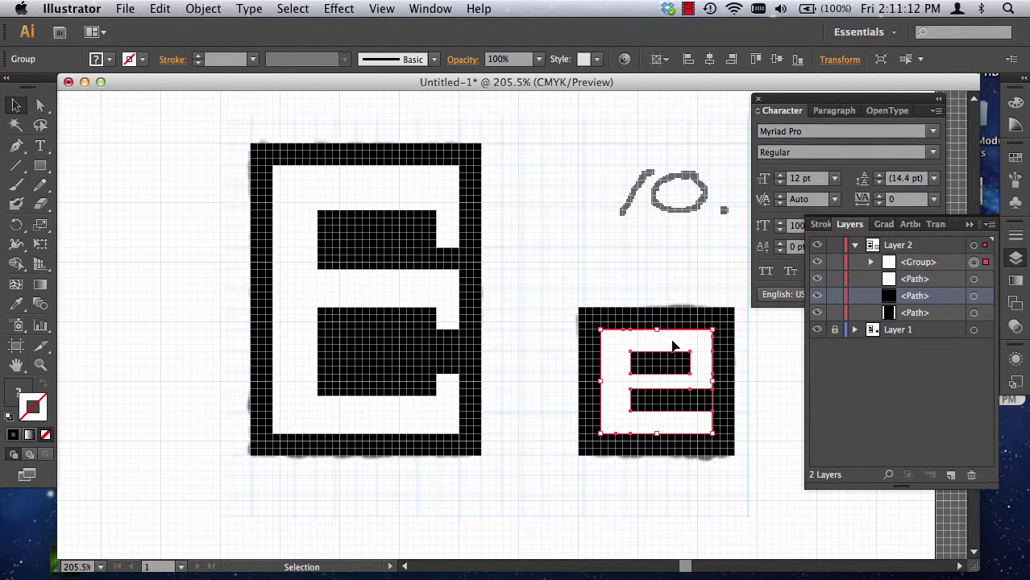
left_click(835, 313)
left_click(17, 105)
left_click(117, 173)
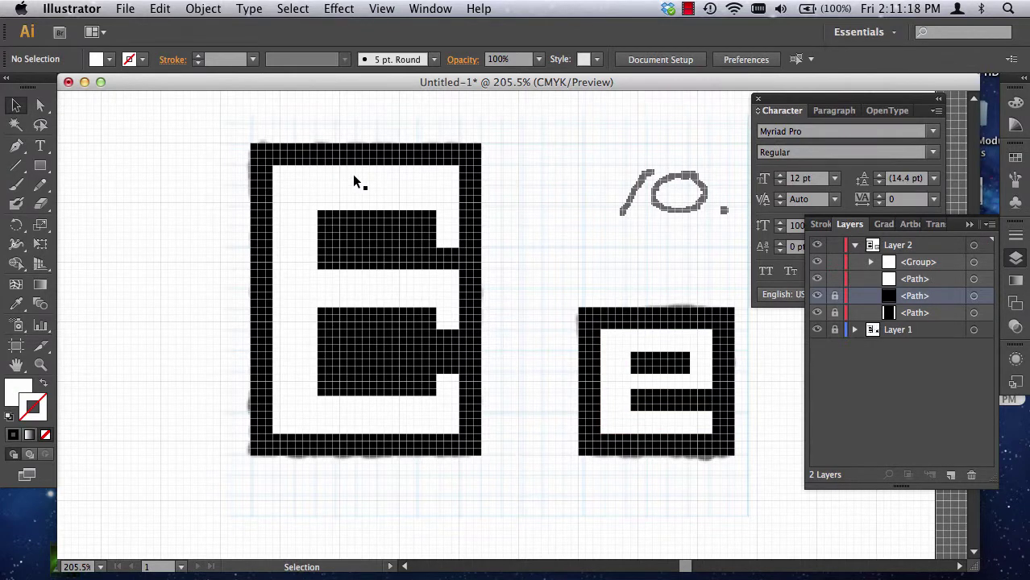
left_click(377, 171)
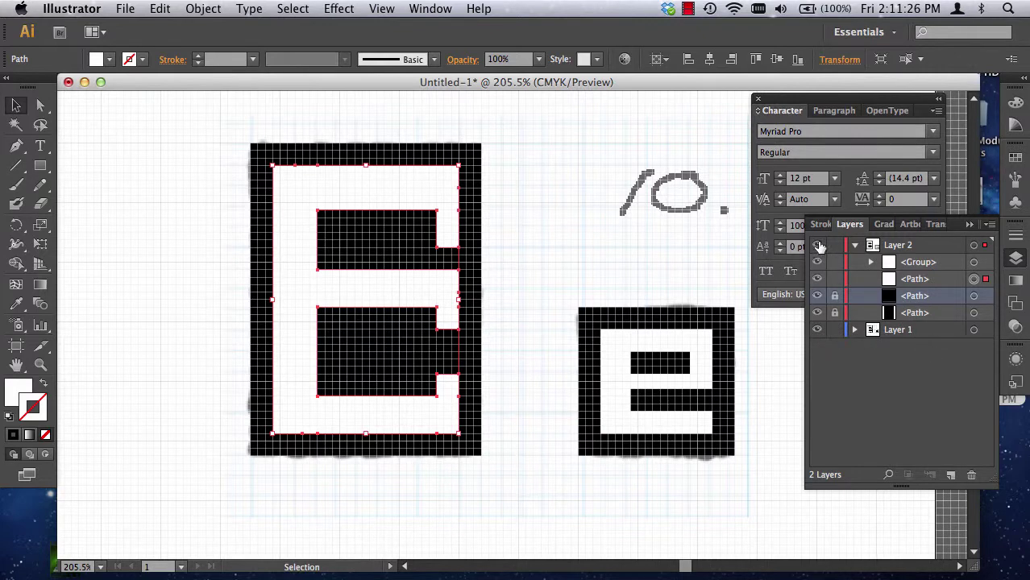
With Layer 2 temporarily hidden, move the placed screenshot in the unlocked Layer 1 down and to the left, and show Layer 2 again
left_click_drag(817, 245, 822, 322)
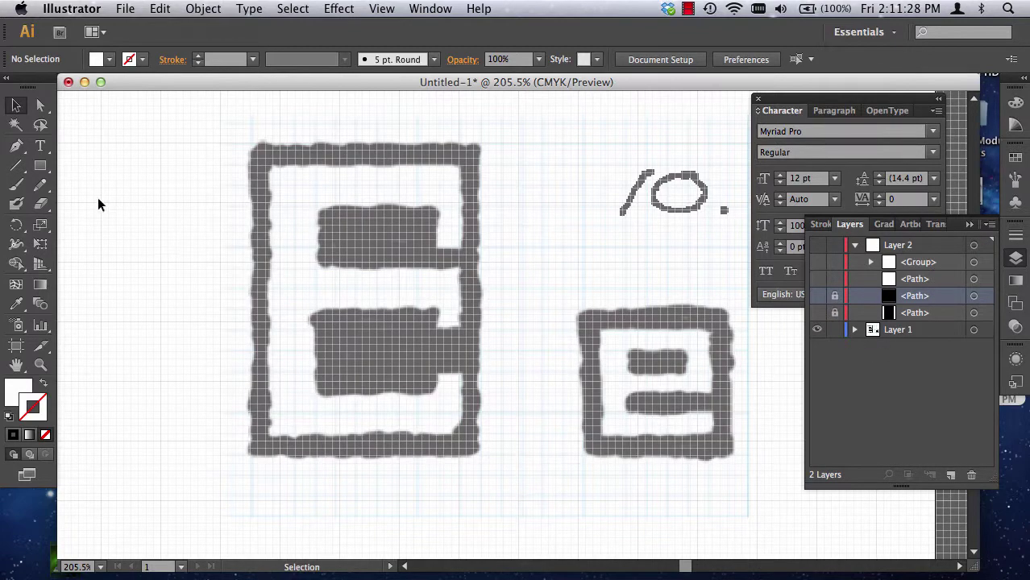
key("super+minus")
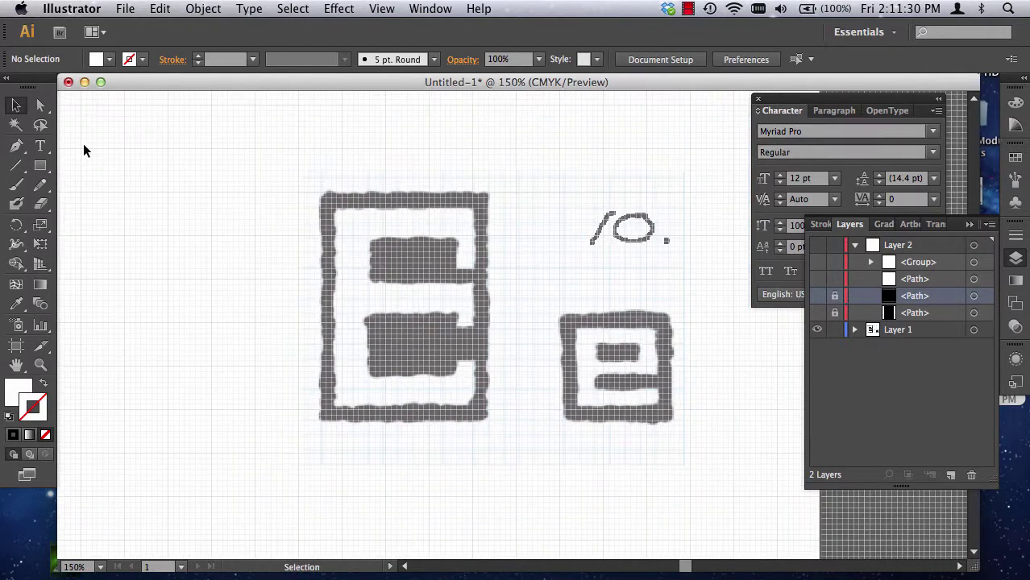
left_click_drag(385, 262, 246, 348)
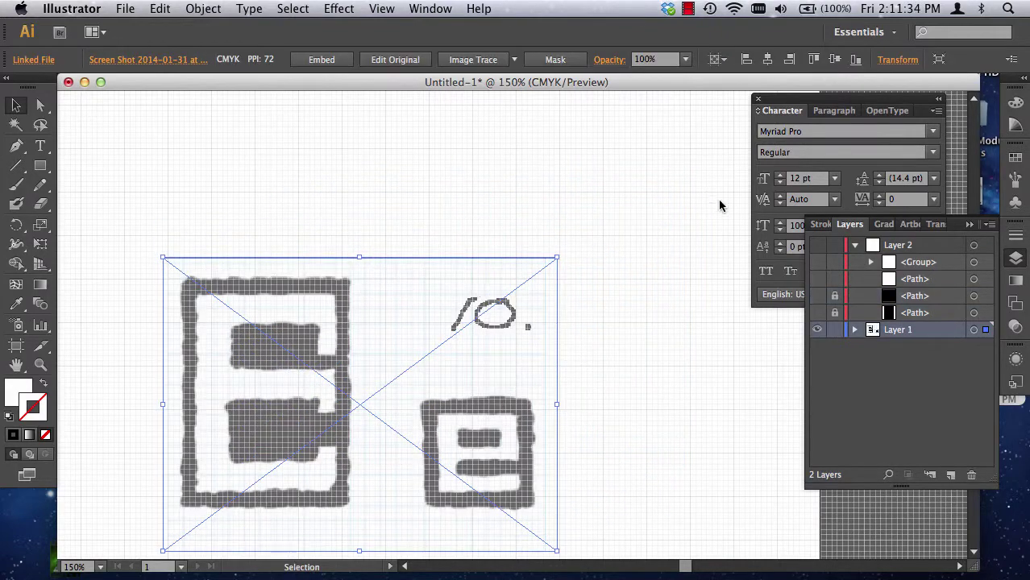
left_click(816, 245)
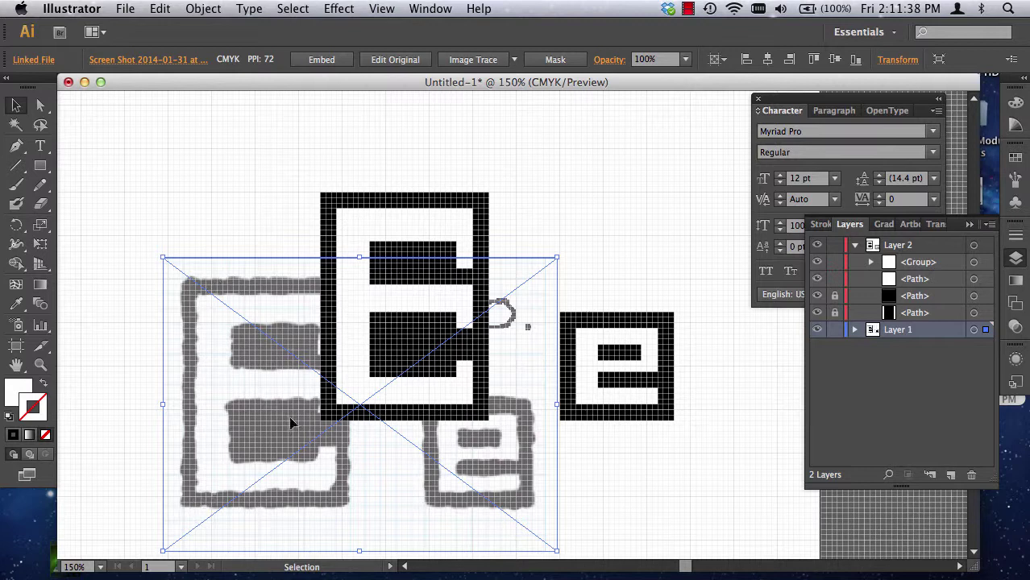
left_click(454, 216)
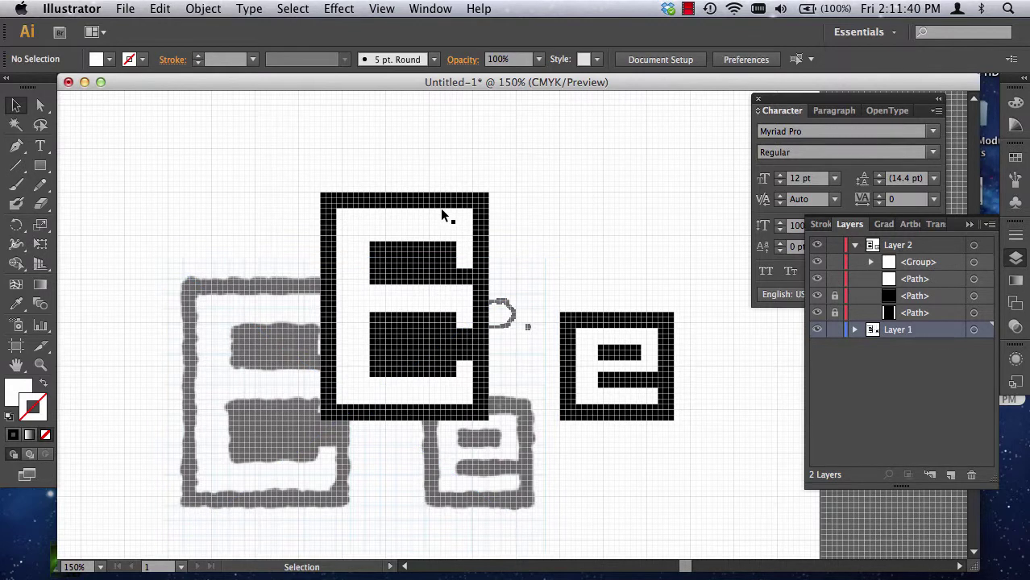
Select the white large E and detach the Width tool group as a floating palette
left_click(388, 227)
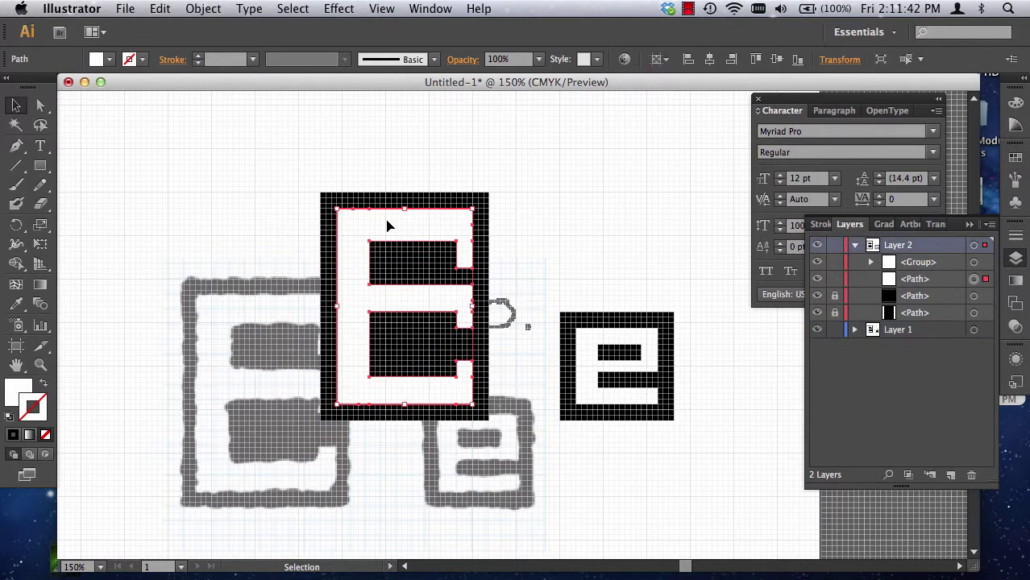
left_click(23, 246)
left_click(24, 250)
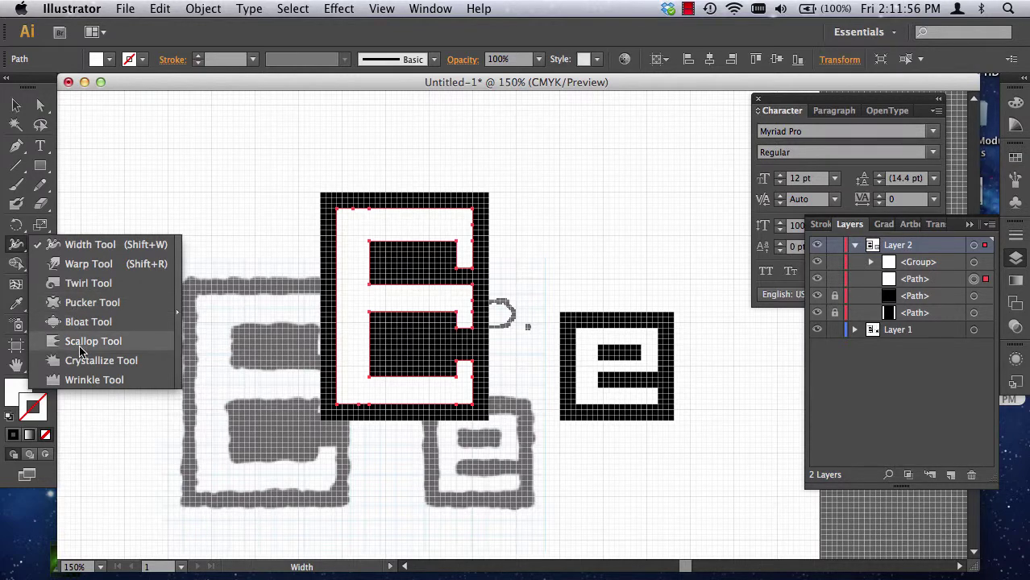
left_click(177, 313)
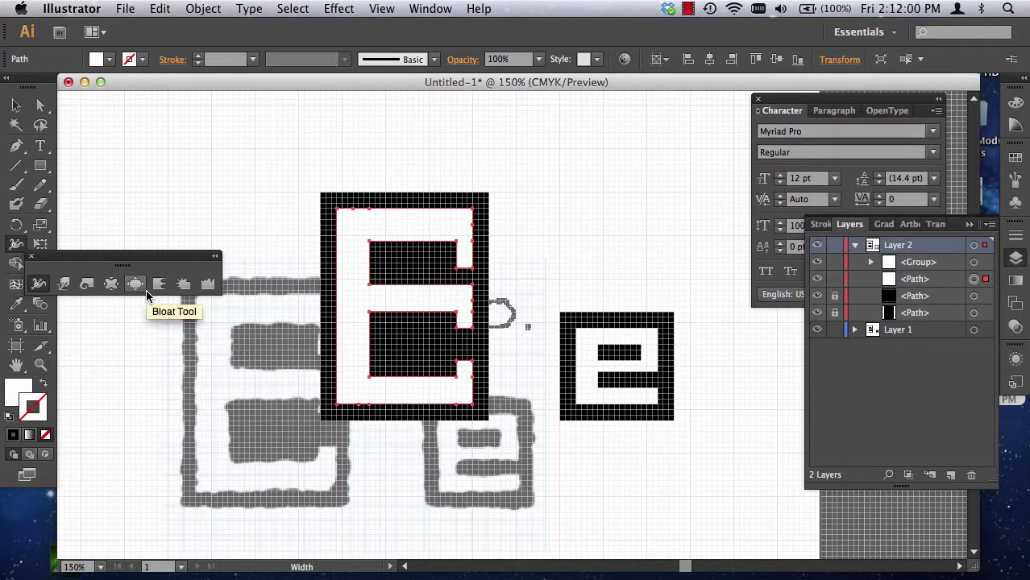
Try the Pucker & Bloat effect on the white E with preview on, at 2% and 1% bloat, and cancel it
left_click(339, 8)
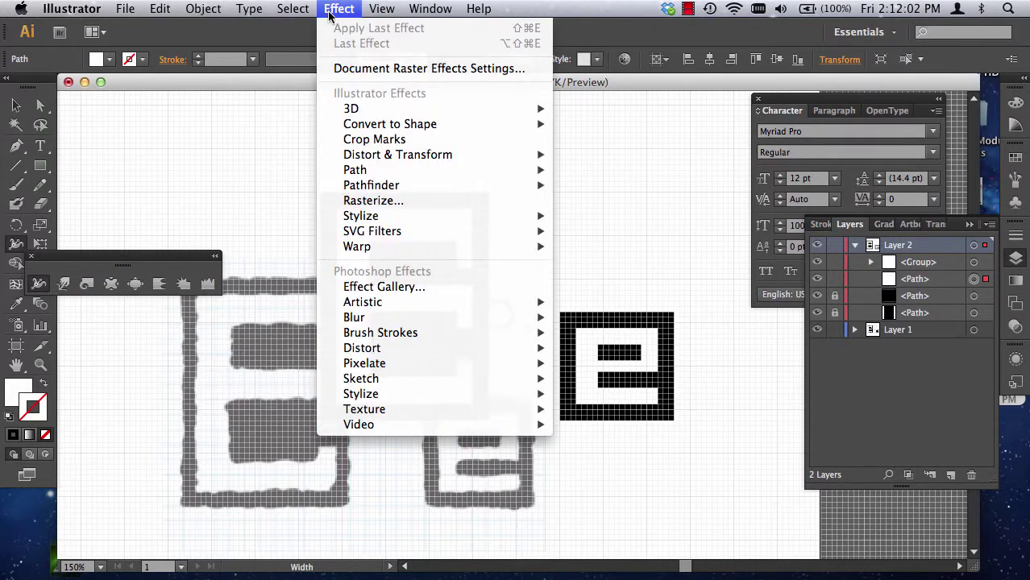
mouse_move(401, 164)
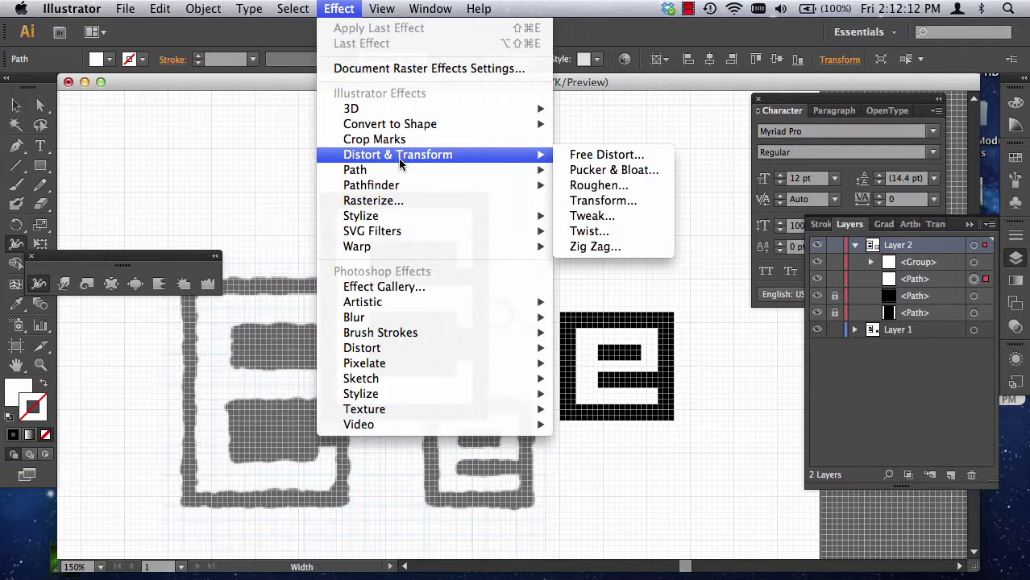
left_click(600, 170)
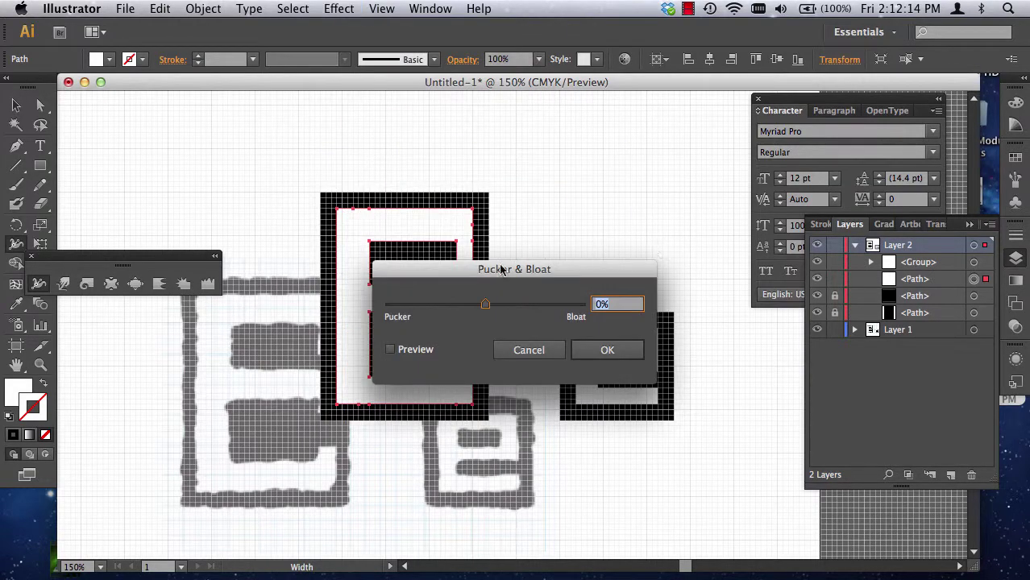
left_click(390, 349)
left_click_drag(457, 270, 557, 313)
mouse_move(586, 348)
left_mouse_down()
mouse_move(628, 355)
mouse_move(585, 354)
left_mouse_up()
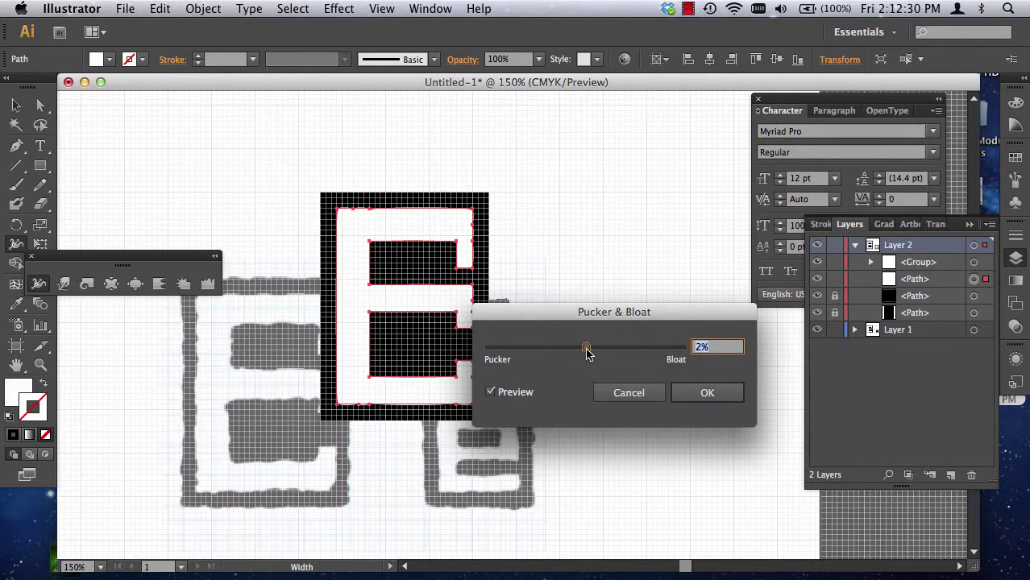
mouse_move(587, 353)
left_mouse_down()
mouse_move(574, 354)
mouse_move(586, 353)
left_mouse_up()
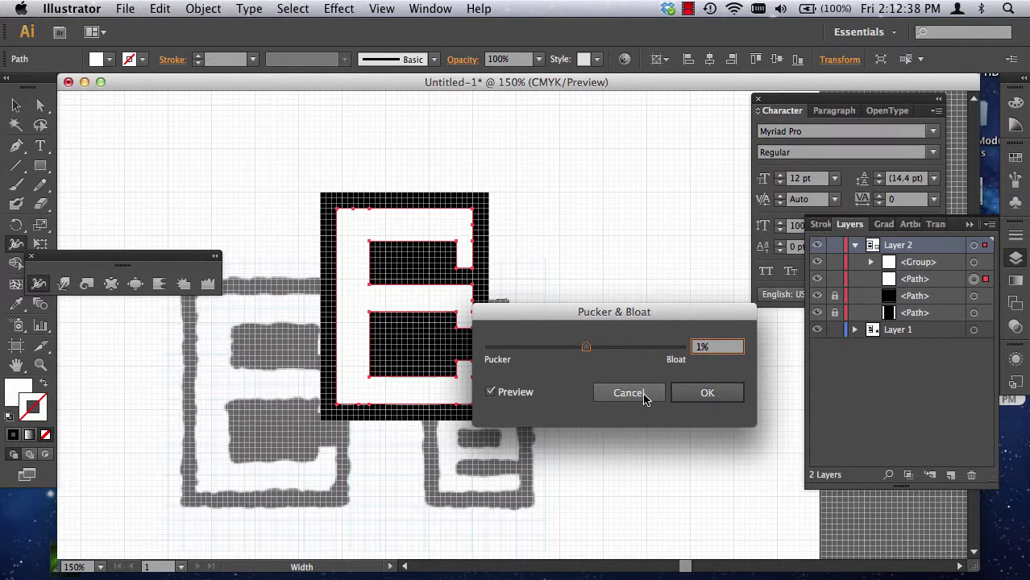
left_click(630, 394)
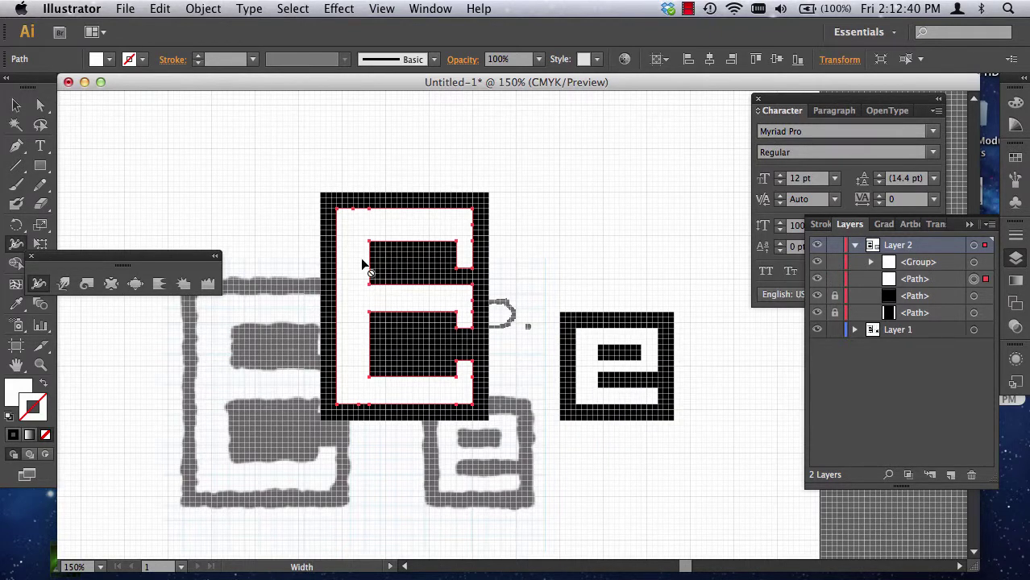
Try the Scallop tool and the Bloat tool on the white E's top bar, undoing each distortion
left_click(162, 287)
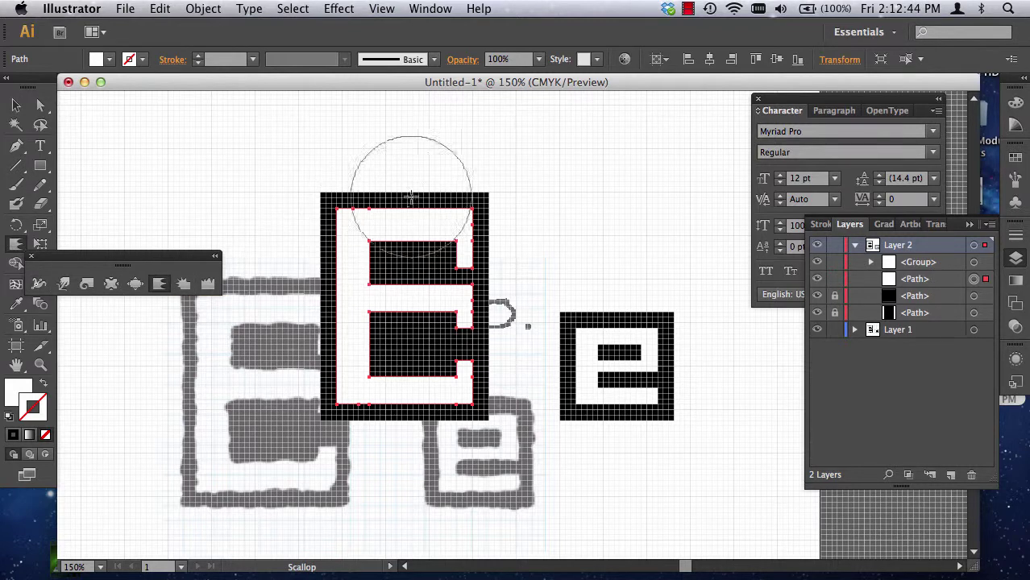
mouse_move(407, 188)
left_mouse_down()
mouse_move(376, 214)
mouse_move(465, 231)
left_mouse_up()
key("super+z")
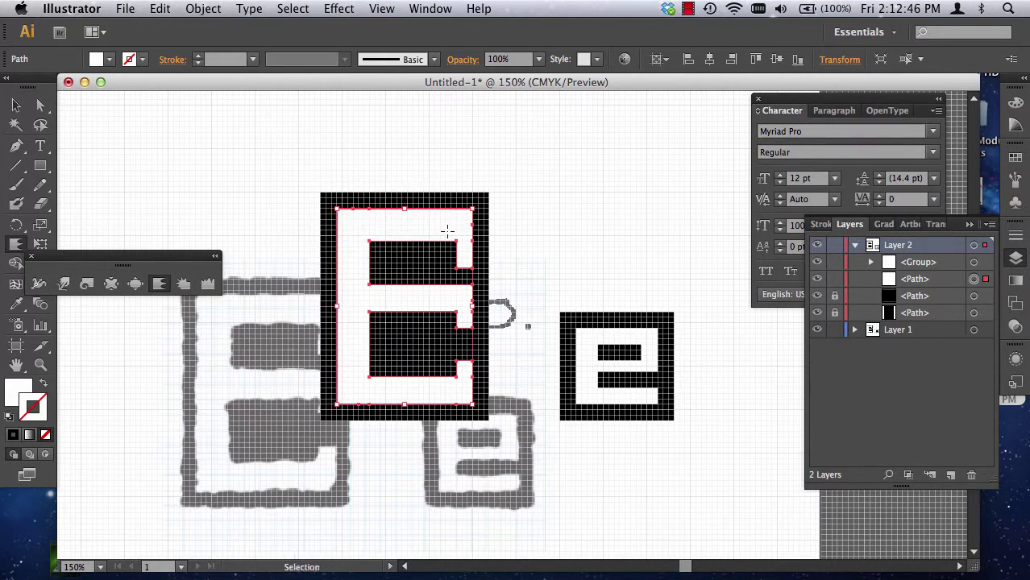
left_click(136, 284)
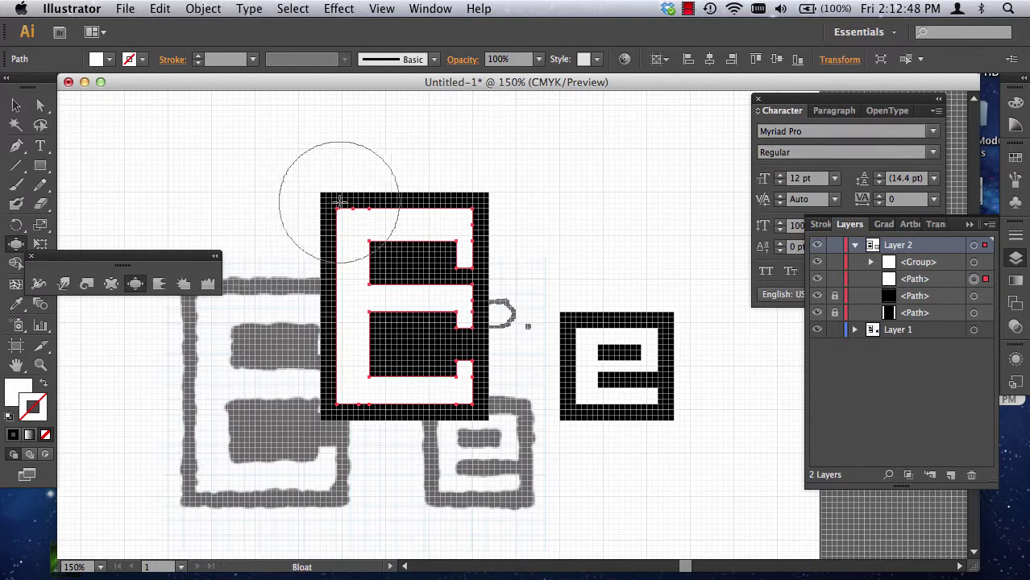
left_click_drag(322, 201, 388, 223)
key("super+z")
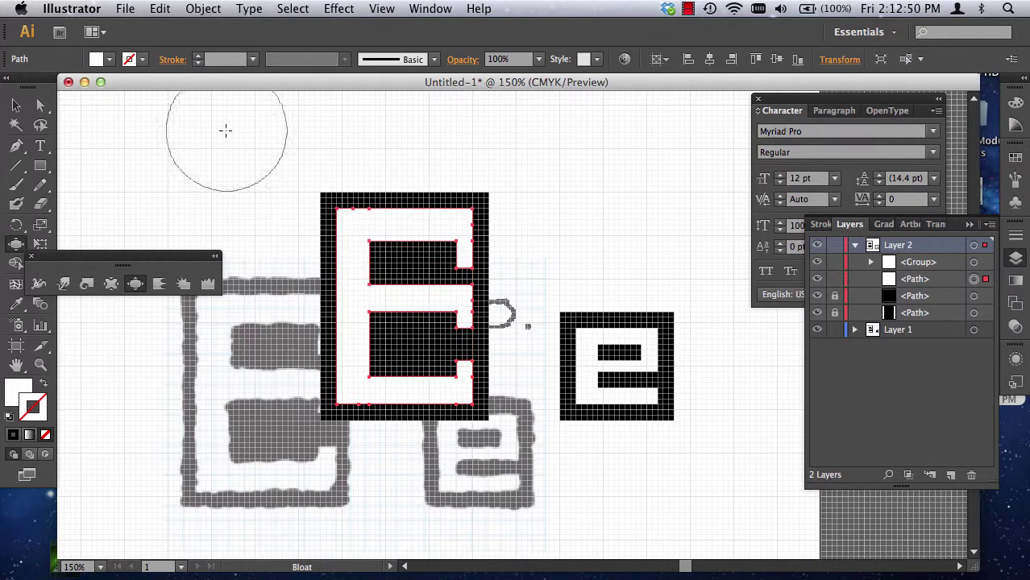
Configure the Bloat tool with a 5 pt brush width and height, Detail 1 and Simplify 21
double_click(135, 284)
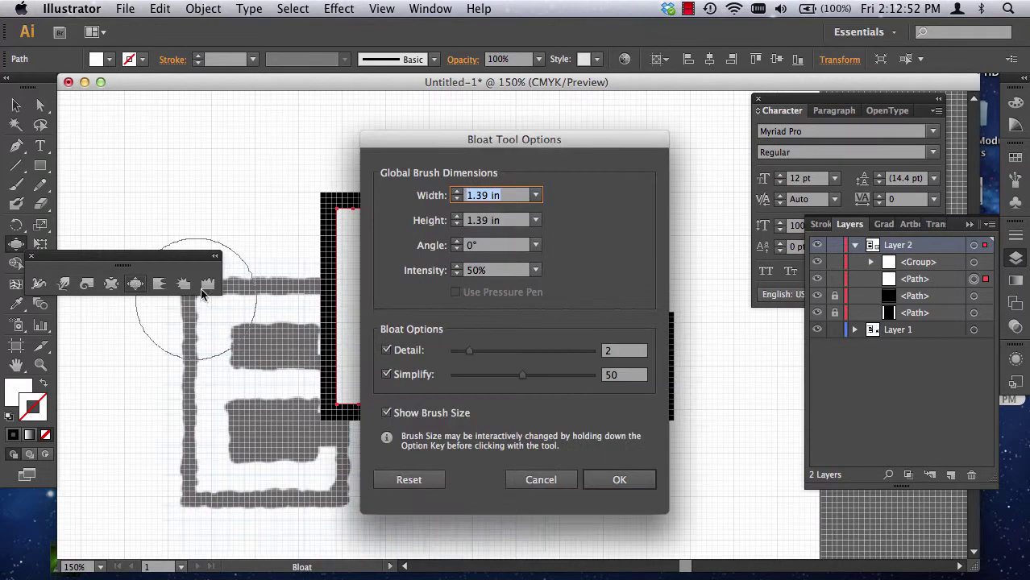
left_click(536, 196)
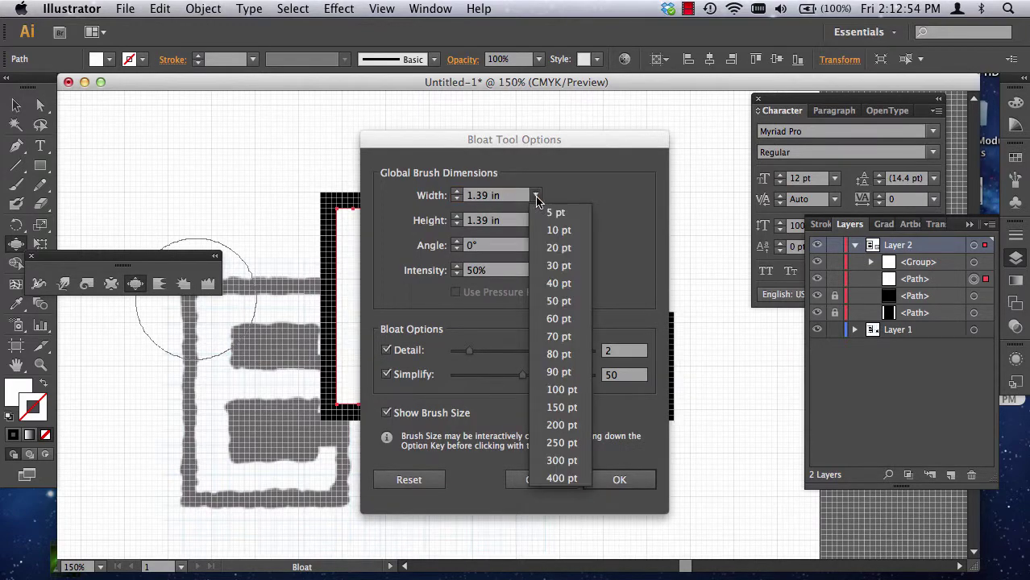
left_click(554, 213)
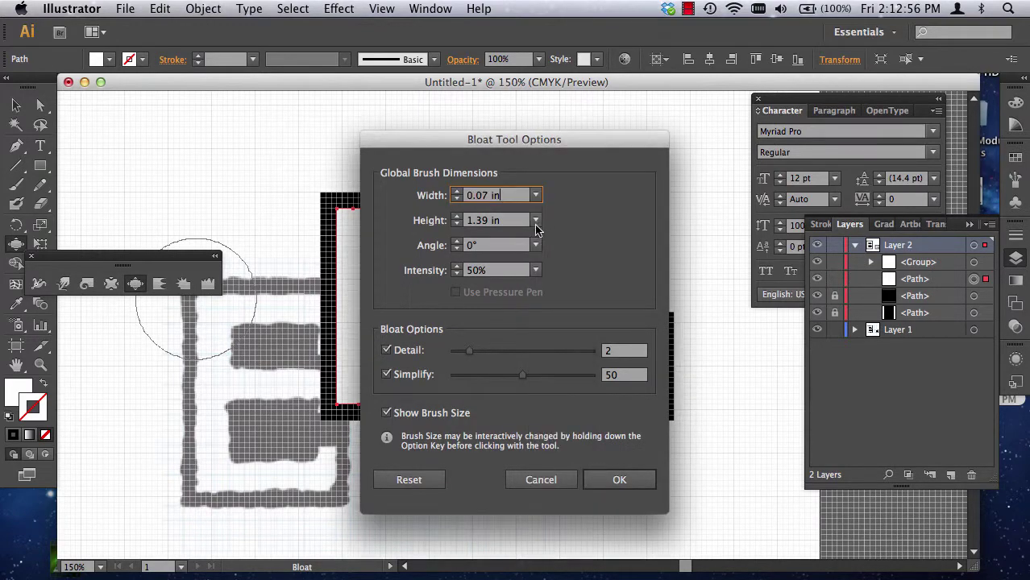
left_click(536, 220)
left_click(555, 238)
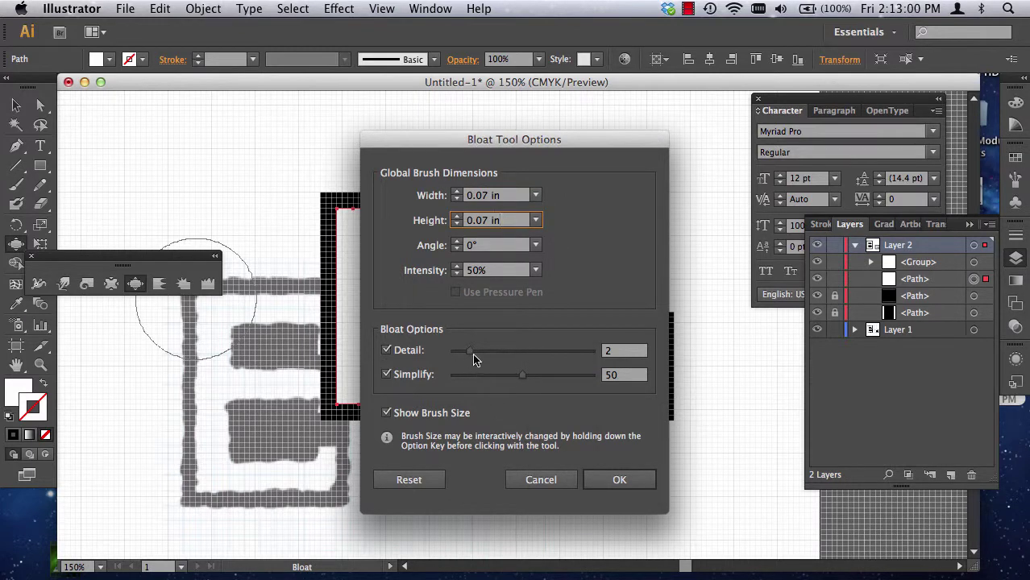
left_click_drag(471, 357, 462, 360)
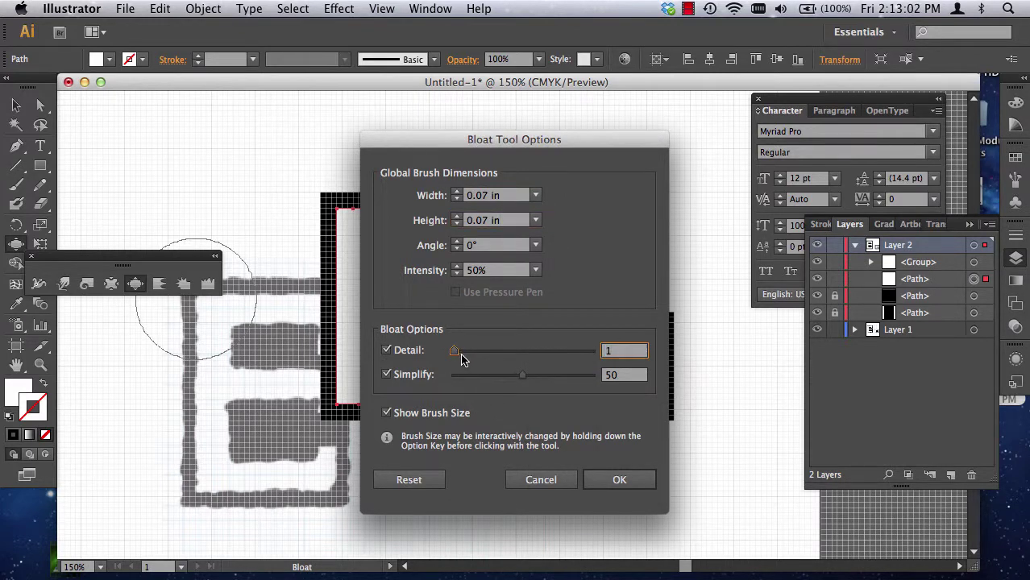
left_click_drag(523, 377, 487, 385)
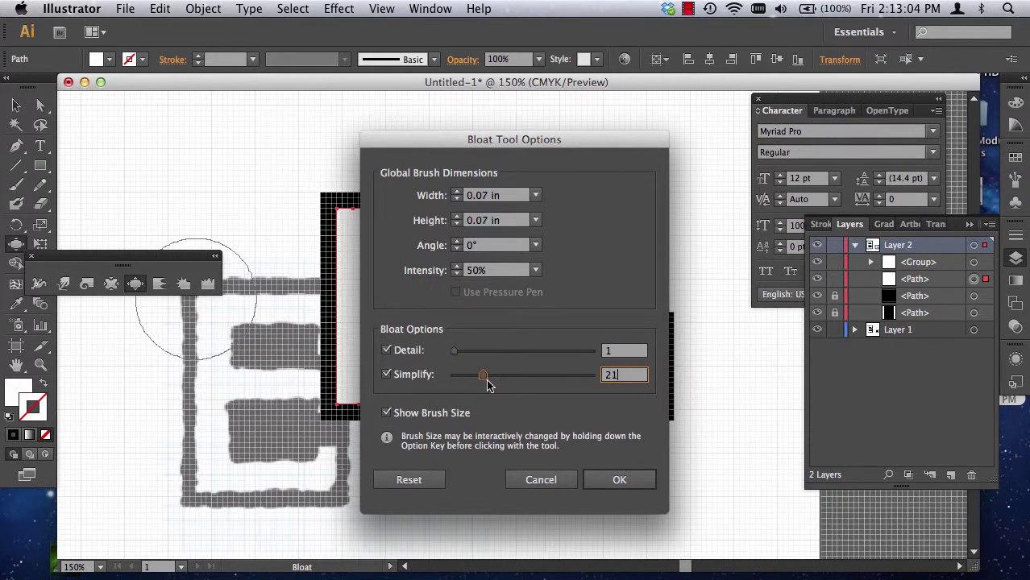
left_click(610, 480)
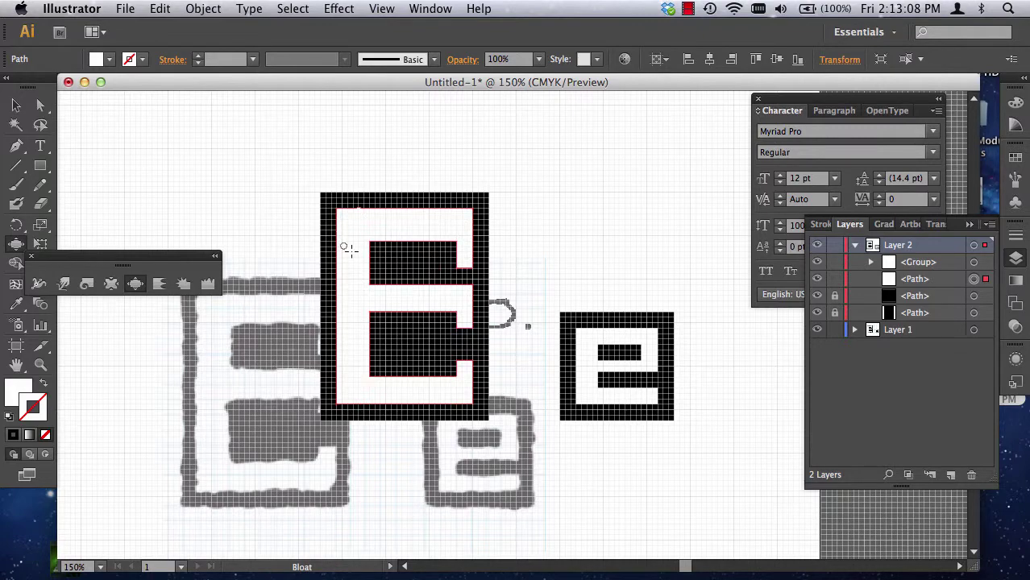
Roughen the white large E's outer edge around its upper-left corner with the Bloat tool, along the top and left sides
left_click(40, 365)
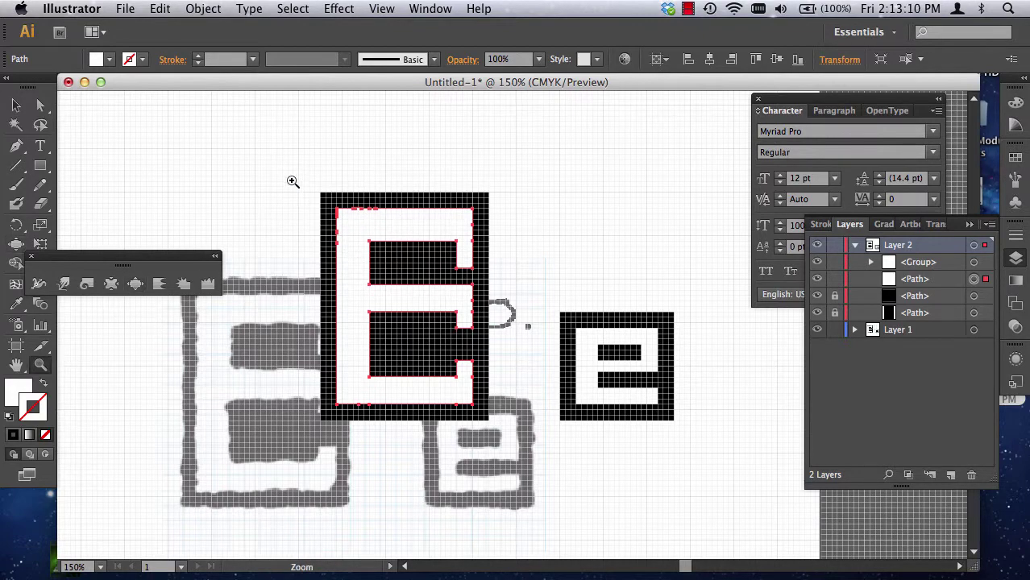
left_click_drag(293, 181, 517, 421)
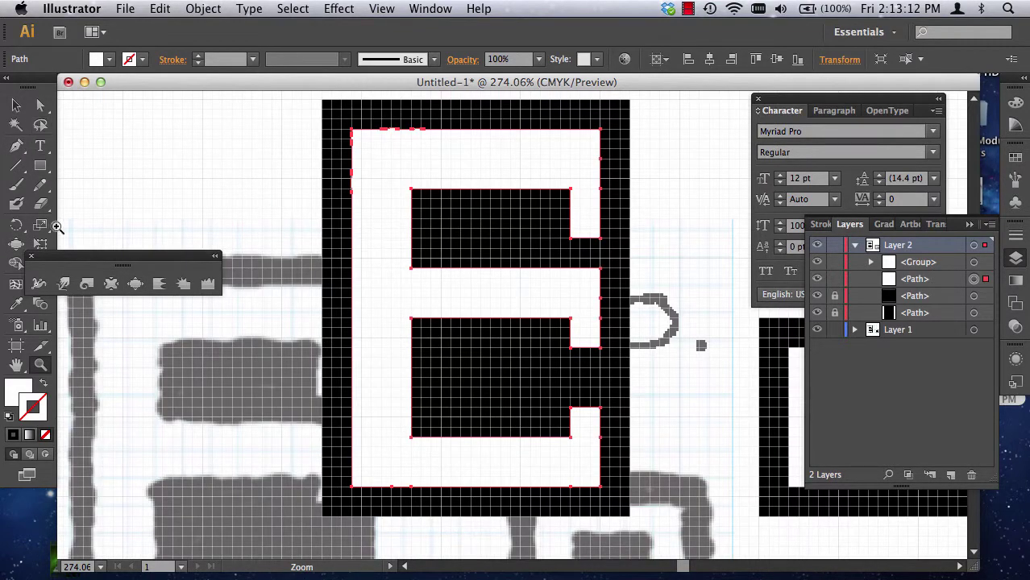
left_click(135, 283)
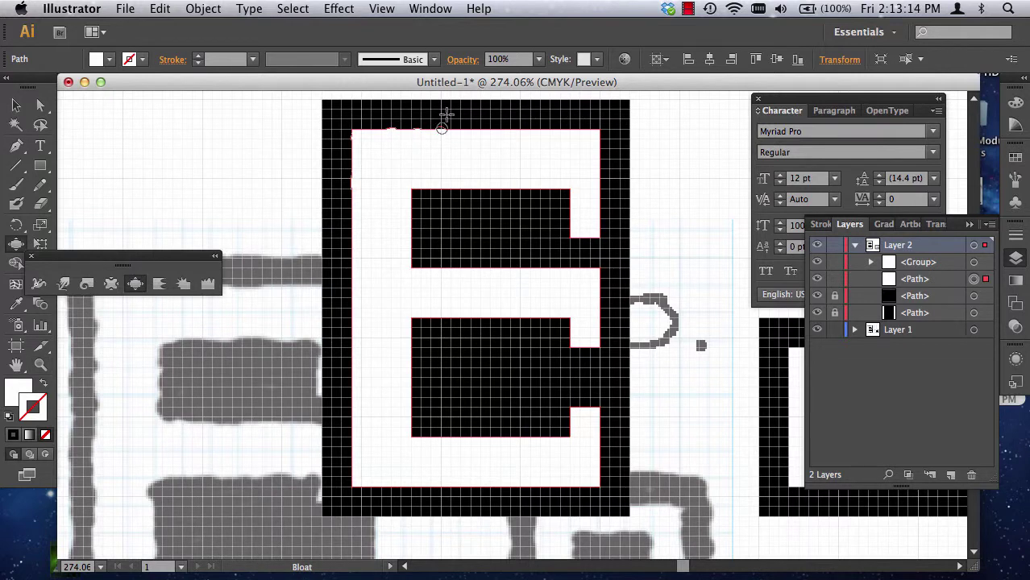
mouse_move(441, 127)
left_mouse_down()
mouse_move(465, 135)
mouse_move(472, 126)
mouse_move(394, 134)
mouse_move(361, 120)
mouse_move(381, 149)
mouse_move(353, 157)
mouse_move(375, 162)
mouse_move(374, 171)
mouse_move(349, 188)
mouse_move(341, 216)
left_mouse_up()
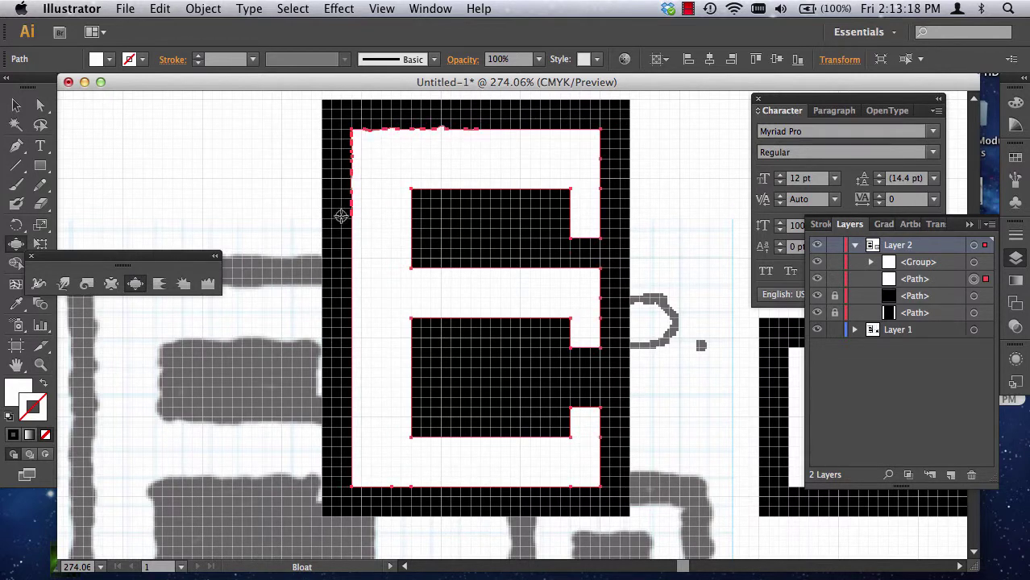
Deselect the white E and hide the document grid
left_click(16, 105)
left_click(226, 166)
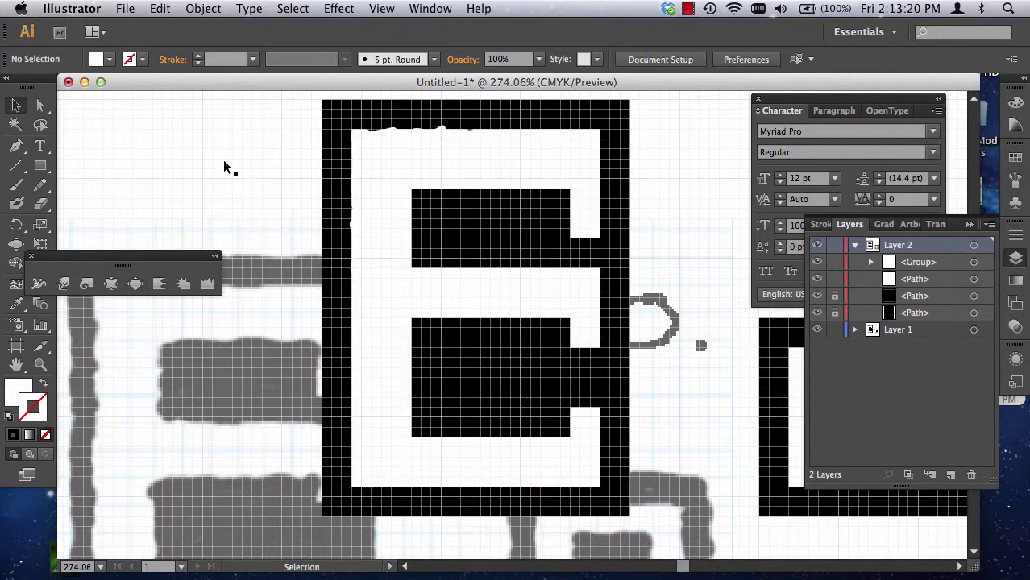
left_click(382, 8)
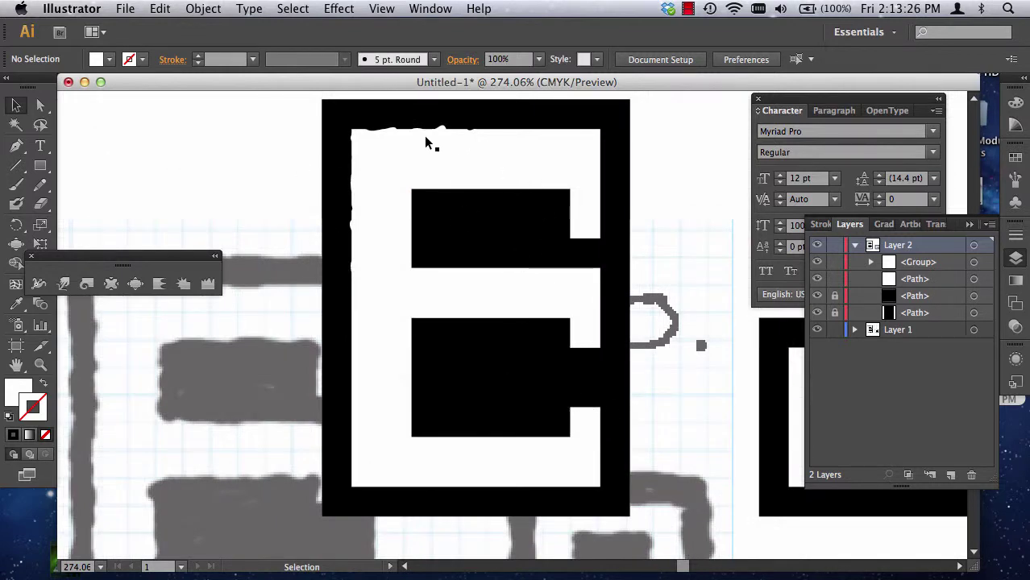
Reselect the white E and bloat the rest of its top edge, the upper-right arm and the edges of the upper counter
left_click(416, 172)
left_click(136, 285)
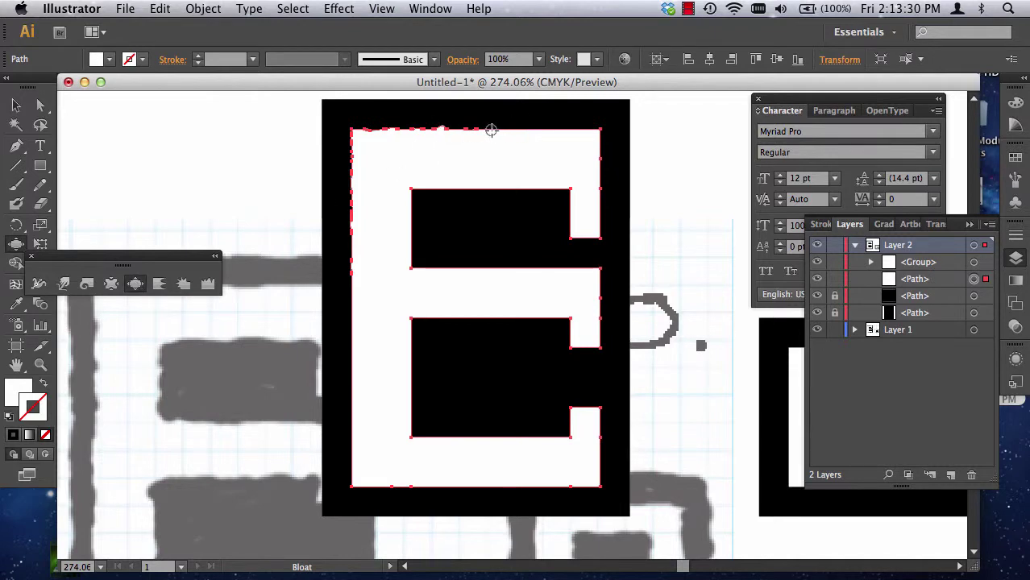
scroll(580, 121, "up", 2)
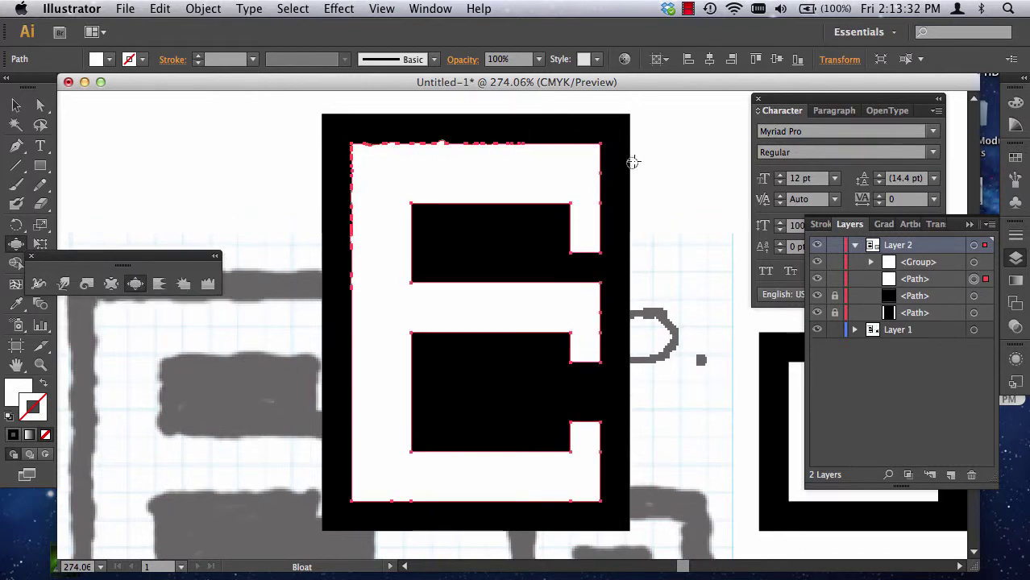
mouse_move(551, 164)
left_mouse_down()
mouse_move(545, 145)
mouse_move(570, 156)
mouse_move(596, 138)
mouse_move(620, 168)
mouse_move(606, 181)
left_mouse_up()
mouse_move(564, 220)
left_mouse_down()
mouse_move(590, 232)
mouse_move(579, 252)
left_mouse_up()
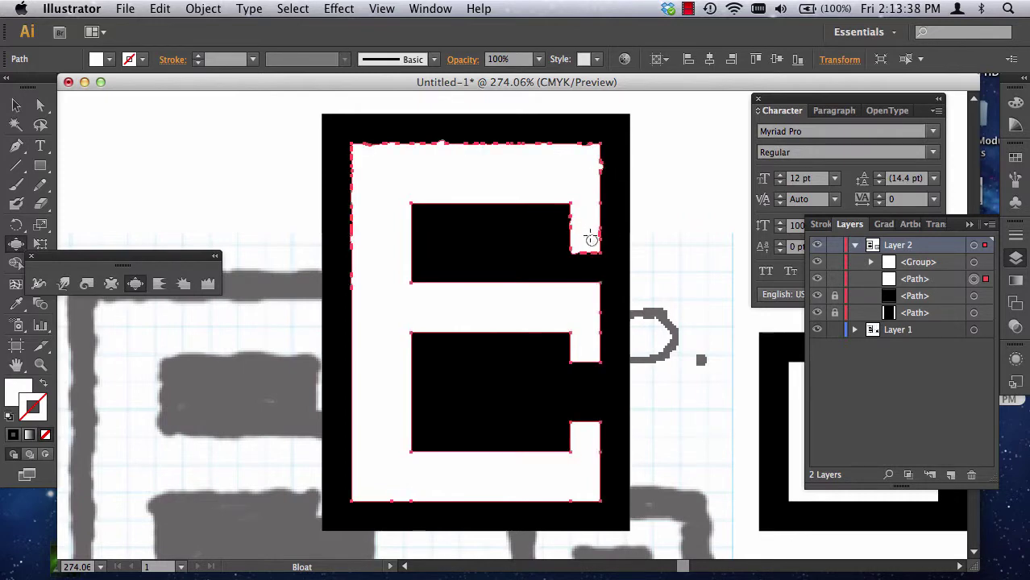
mouse_move(504, 281)
left_mouse_down()
mouse_move(484, 299)
mouse_move(456, 271)
mouse_move(404, 286)
mouse_move(404, 211)
mouse_move(410, 258)
mouse_move(398, 242)
mouse_move(451, 196)
mouse_move(409, 248)
mouse_move(453, 200)
mouse_move(446, 216)
mouse_move(445, 196)
mouse_move(507, 216)
mouse_move(495, 187)
left_mouse_up()
Configure the Pucker tool with a 5 pt brush width and height, Detail 2 and Simplify 24
left_click(109, 284)
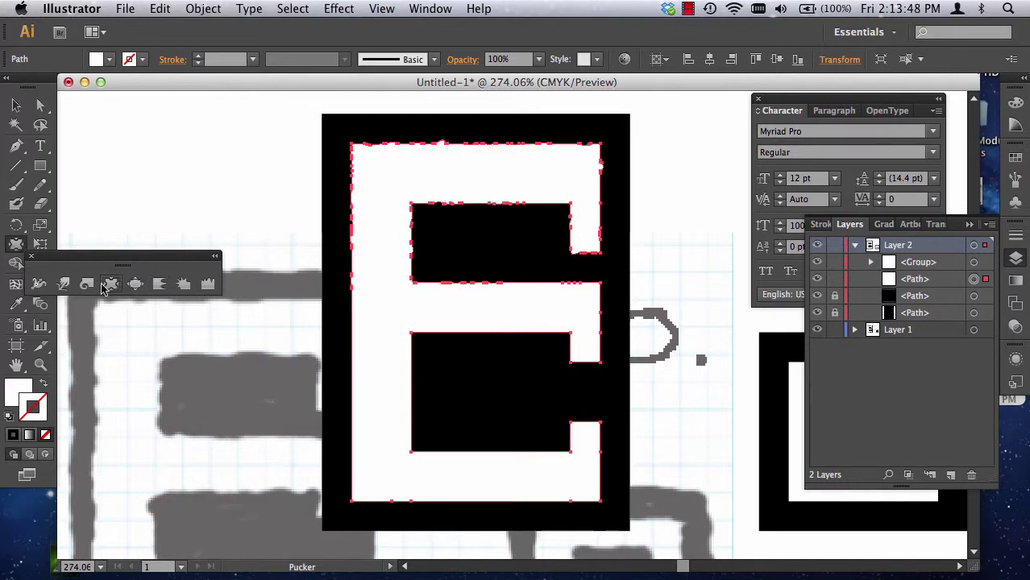
double_click(110, 284)
left_click(535, 196)
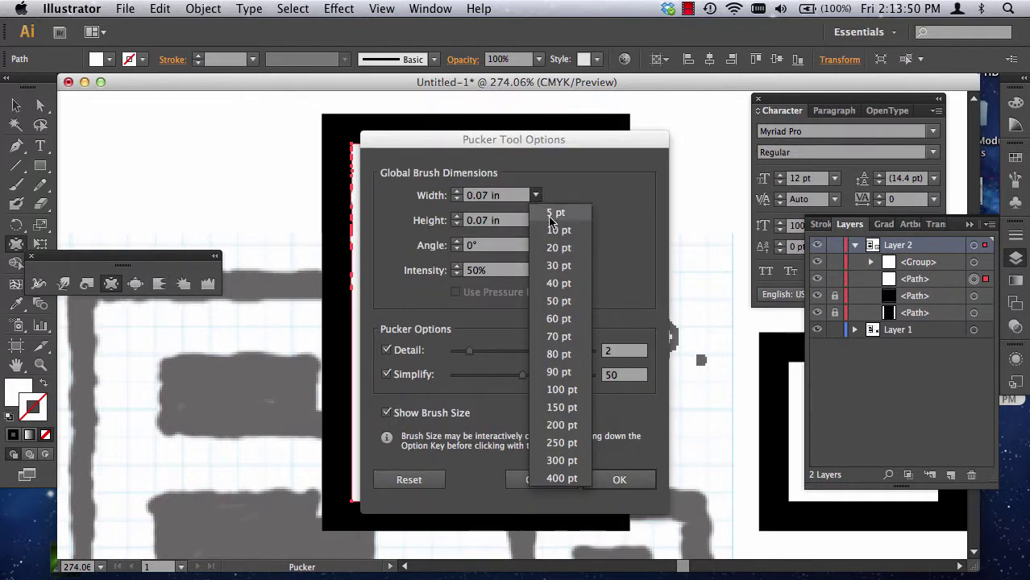
left_click(551, 215)
left_click(536, 220)
left_click(554, 238)
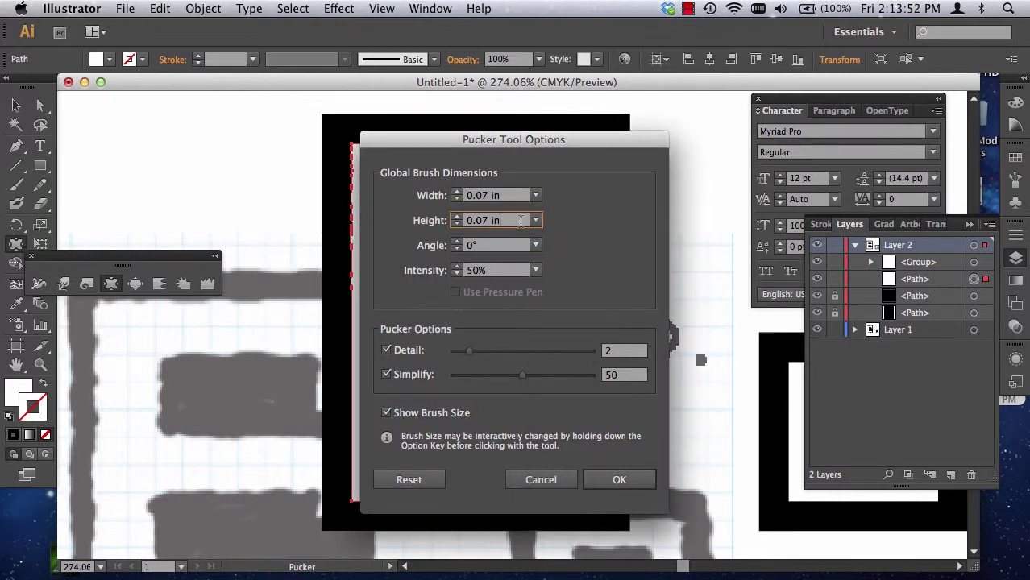
left_click_drag(521, 376, 487, 376)
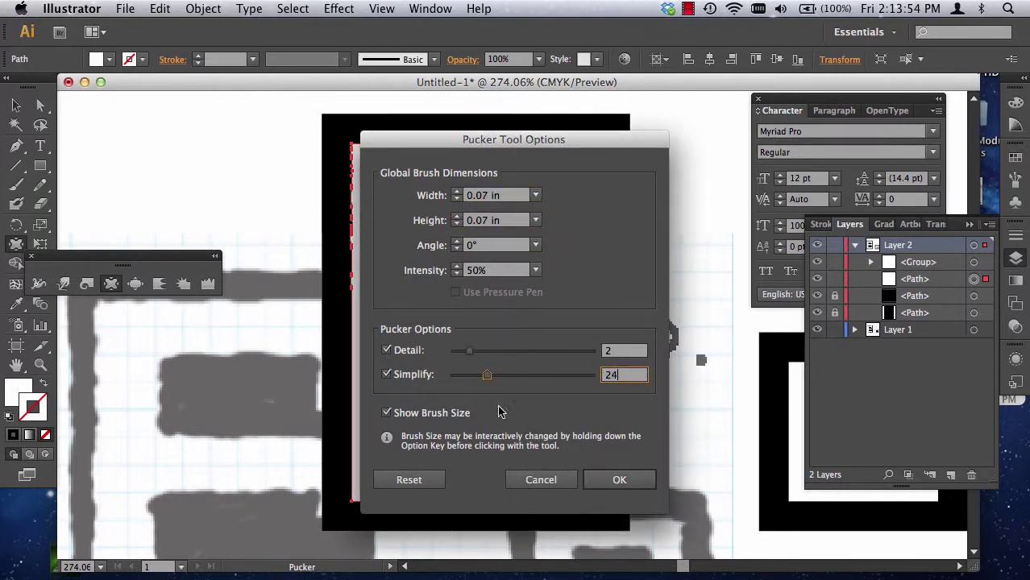
left_click(472, 352)
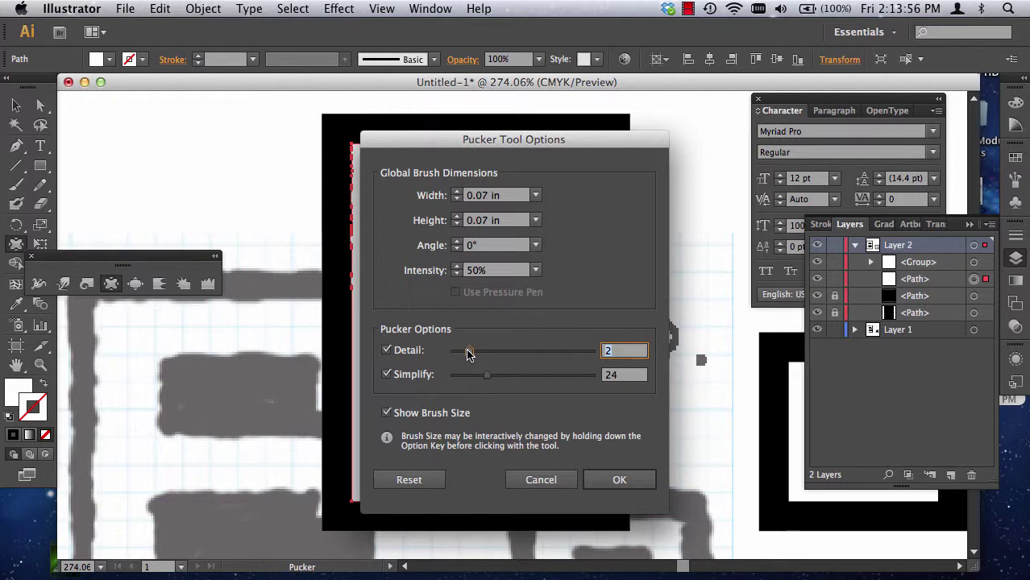
left_click(619, 480)
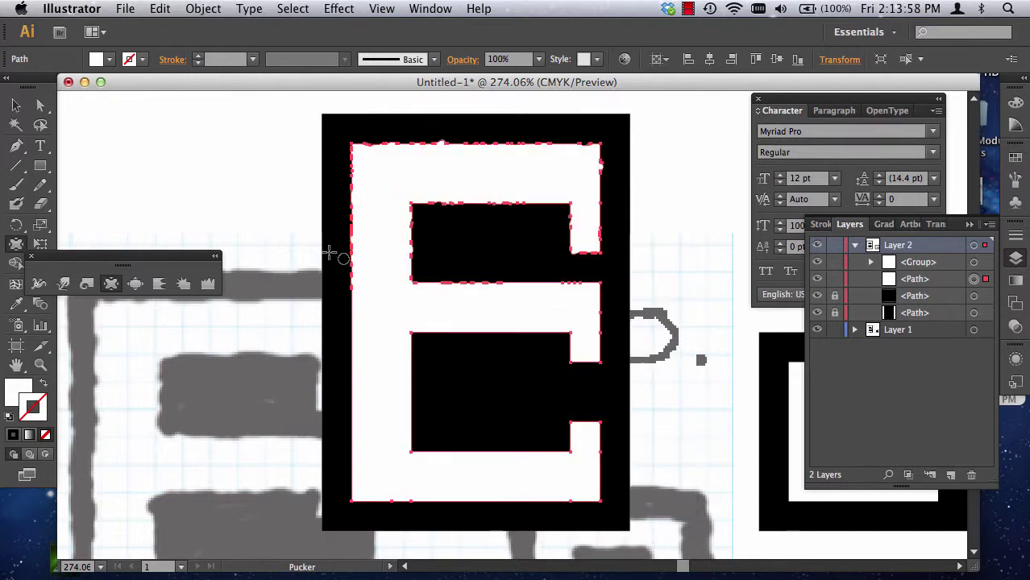
Pucker the white E's left edge, middle arm and the edges around both counters, and deselect the letter
mouse_move(353, 286)
left_mouse_down()
mouse_move(390, 311)
mouse_move(346, 319)
mouse_move(412, 337)
left_mouse_up()
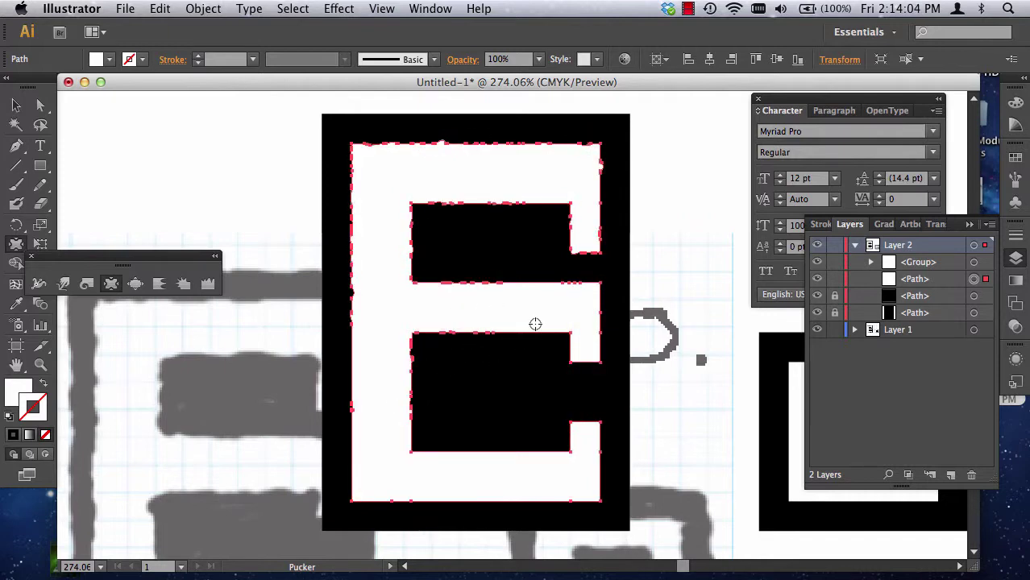
mouse_move(551, 326)
left_mouse_down()
mouse_move(564, 321)
mouse_move(519, 334)
mouse_move(596, 347)
left_mouse_up()
mouse_move(599, 351)
left_mouse_down()
mouse_move(601, 379)
mouse_move(578, 299)
mouse_move(537, 303)
mouse_move(502, 278)
mouse_move(528, 256)
left_mouse_up()
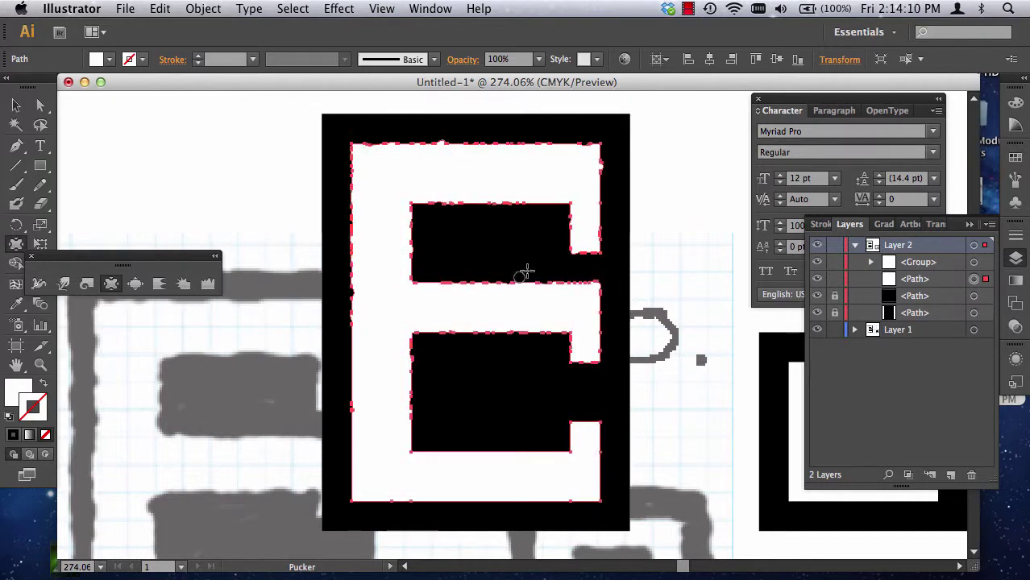
mouse_move(453, 293)
left_mouse_down()
mouse_move(488, 239)
mouse_move(432, 282)
mouse_move(435, 268)
mouse_move(421, 300)
mouse_move(418, 277)
left_mouse_up()
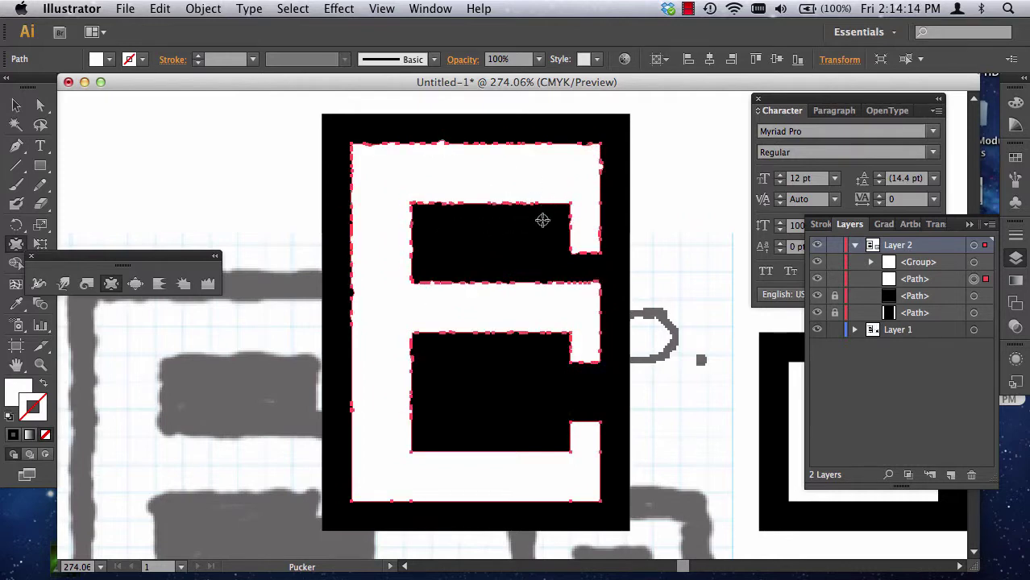
mouse_move(543, 221)
left_mouse_down()
mouse_move(592, 192)
mouse_move(578, 199)
mouse_move(551, 171)
left_mouse_up()
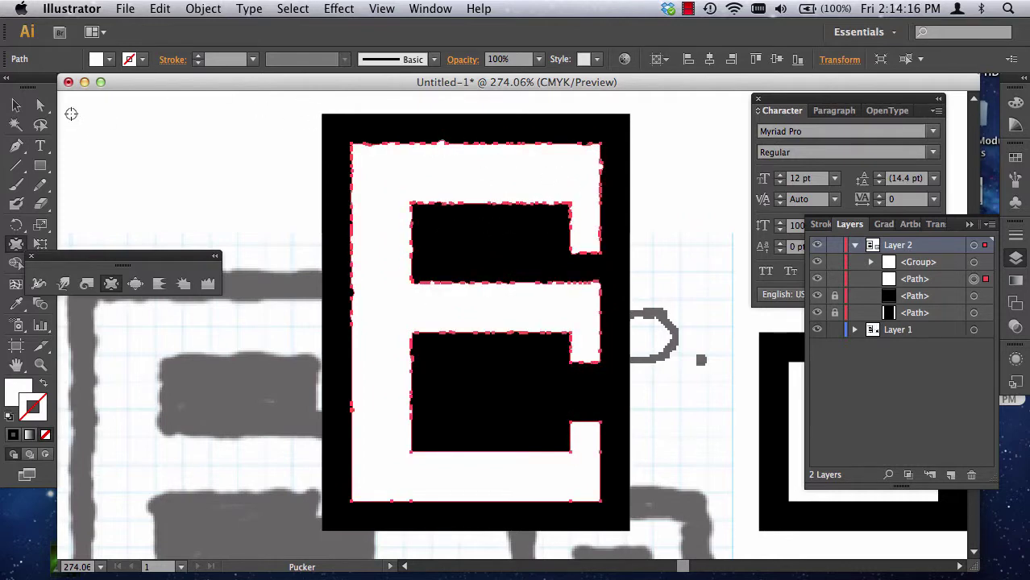
key("v")
key("super+shift+a")
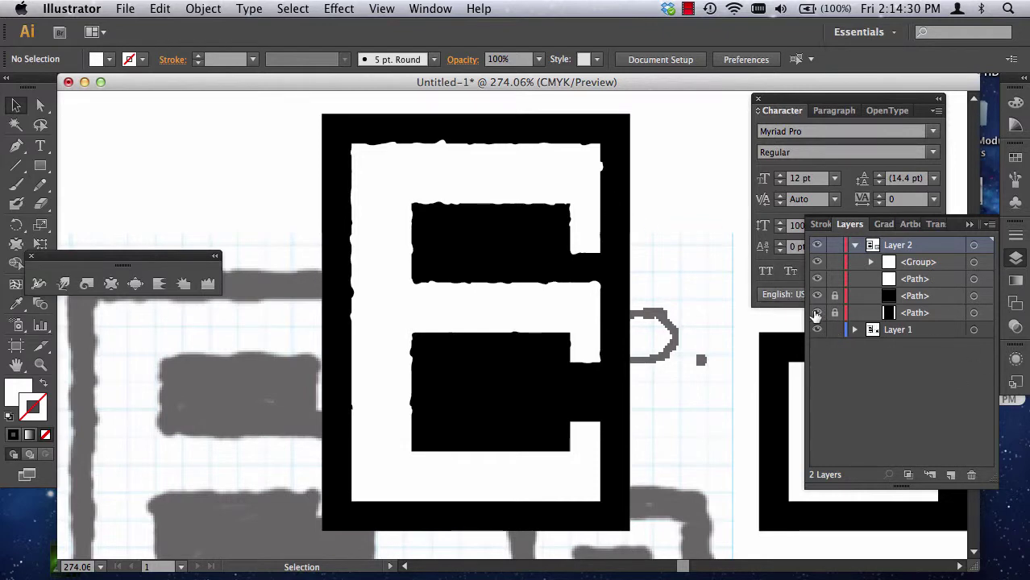
Hide the white large E path in Layer 2, leaving the lowercase e group shown
left_click(816, 266)
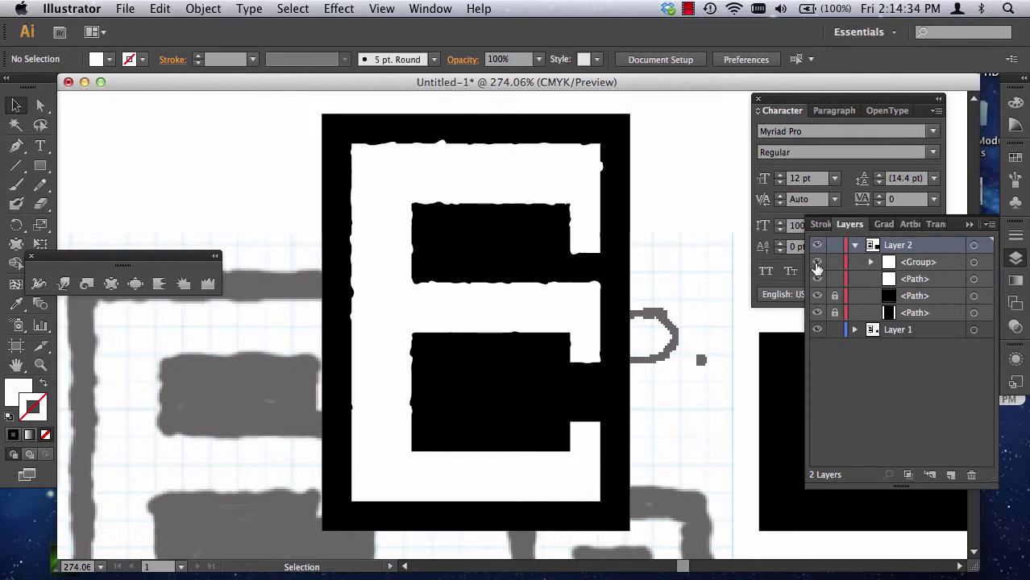
left_click(817, 264)
left_click(818, 279)
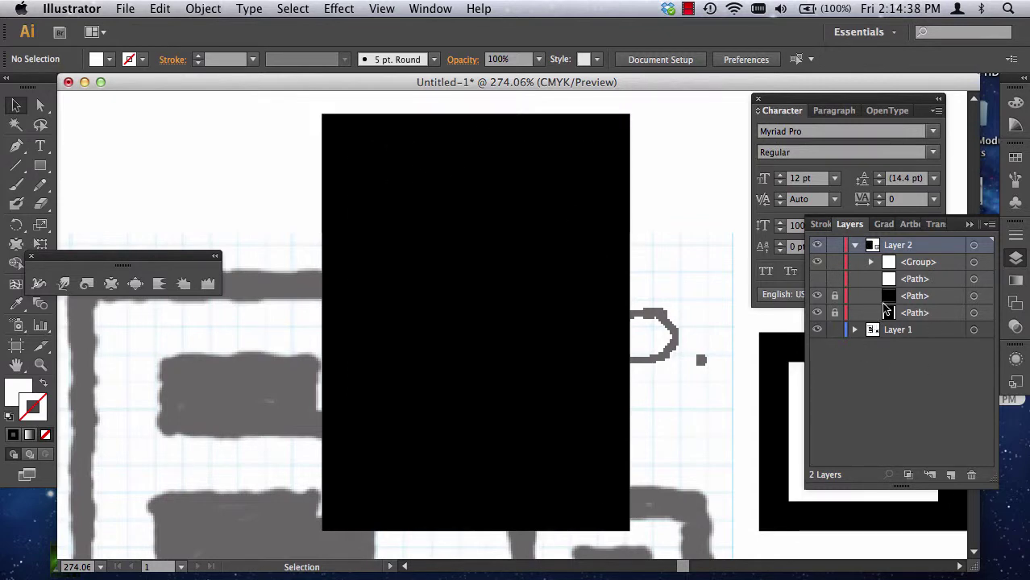
With the large black block's path unlocked, roughen the block's outer edges all around using the Bloat tool and the Pucker tool
left_click(137, 283)
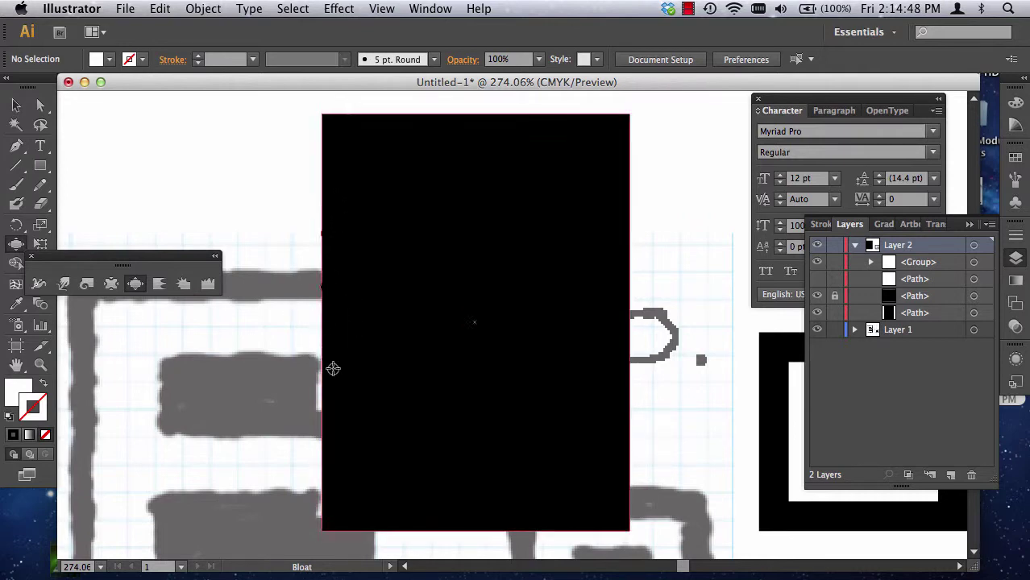
mouse_move(333, 368)
left_mouse_down()
mouse_move(343, 413)
mouse_move(316, 456)
mouse_move(318, 441)
mouse_move(318, 494)
mouse_move(332, 502)
mouse_move(320, 525)
mouse_move(322, 536)
mouse_move(359, 527)
mouse_move(321, 531)
left_mouse_up()
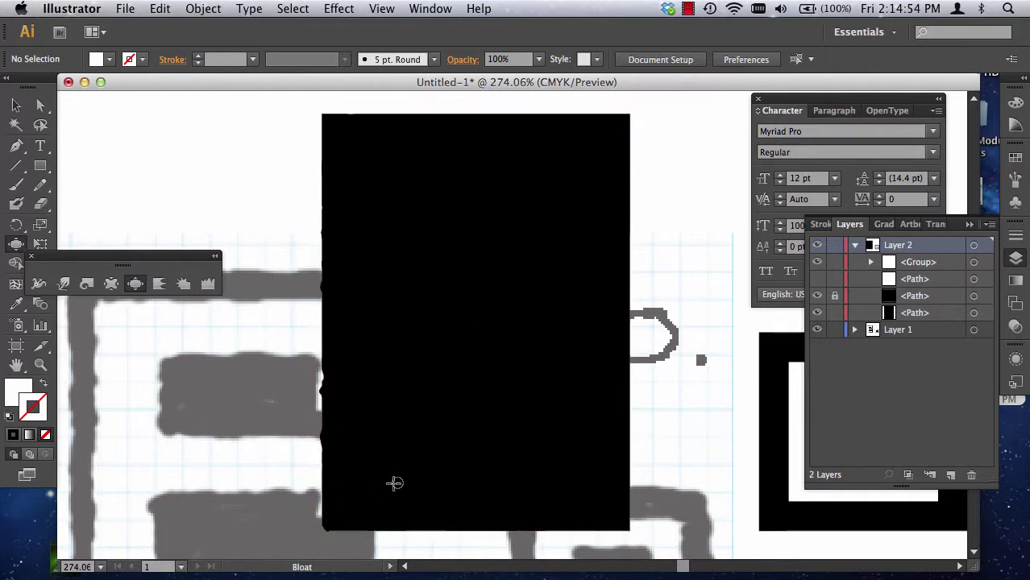
mouse_move(628, 530)
left_mouse_down()
mouse_move(605, 516)
mouse_move(630, 489)
mouse_move(608, 483)
mouse_move(639, 432)
mouse_move(622, 389)
mouse_move(632, 325)
mouse_move(611, 267)
mouse_move(634, 249)
mouse_move(644, 186)
mouse_move(604, 143)
mouse_move(630, 115)
mouse_move(635, 158)
mouse_move(617, 206)
mouse_move(630, 231)
mouse_move(679, 159)
mouse_move(603, 121)
mouse_move(613, 115)
mouse_move(345, 115)
mouse_move(555, 117)
left_mouse_up()
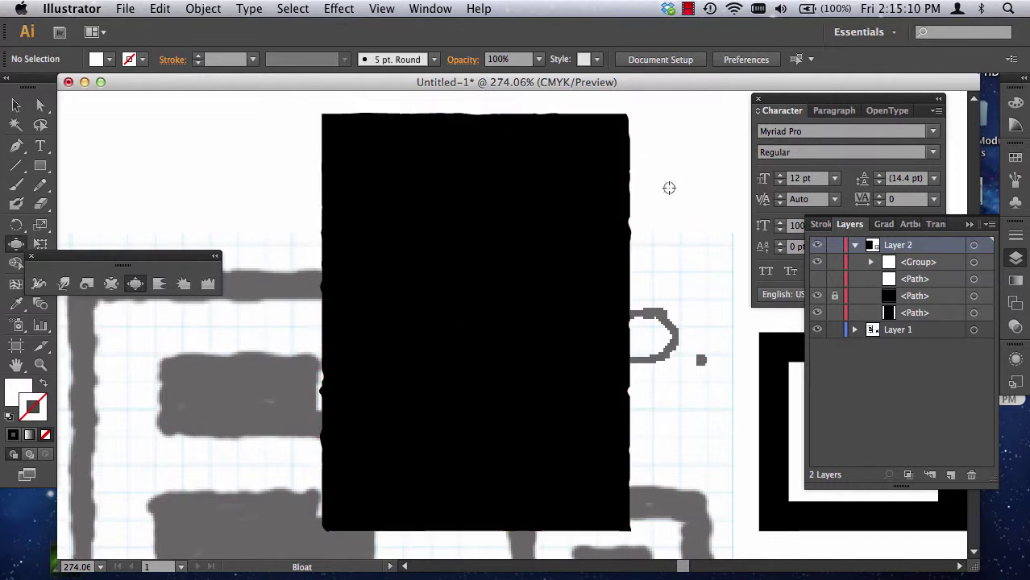
mouse_move(321, 117)
left_mouse_down()
mouse_move(340, 132)
mouse_move(329, 120)
mouse_move(323, 204)
mouse_move(325, 117)
left_mouse_up()
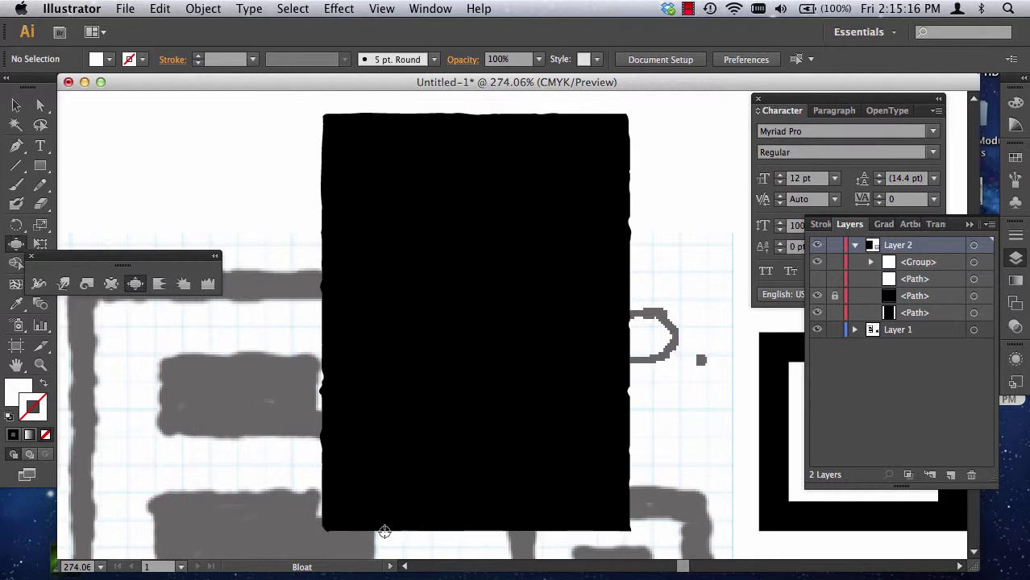
mouse_move(349, 534)
left_mouse_down()
mouse_move(404, 524)
mouse_move(568, 531)
mouse_move(483, 537)
mouse_move(460, 511)
mouse_move(428, 537)
mouse_move(649, 527)
mouse_move(626, 524)
mouse_move(641, 531)
mouse_move(616, 506)
left_mouse_up()
left_click(111, 284)
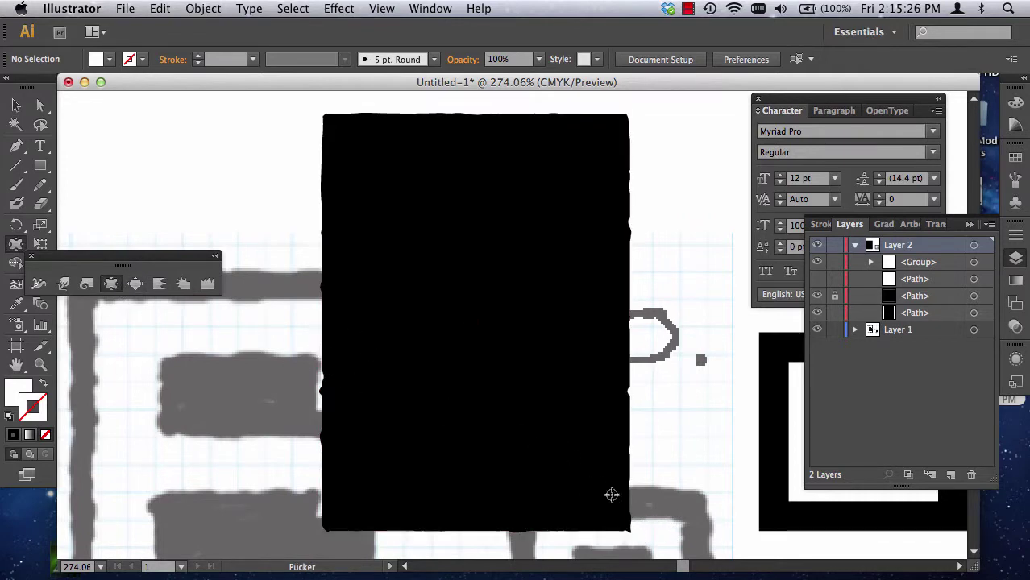
mouse_move(629, 527)
left_mouse_down()
mouse_move(607, 513)
mouse_move(597, 530)
mouse_move(424, 531)
mouse_move(432, 520)
mouse_move(378, 531)
mouse_move(379, 542)
mouse_move(389, 532)
mouse_move(333, 537)
mouse_move(342, 505)
mouse_move(306, 494)
mouse_move(341, 468)
mouse_move(334, 294)
left_mouse_up()
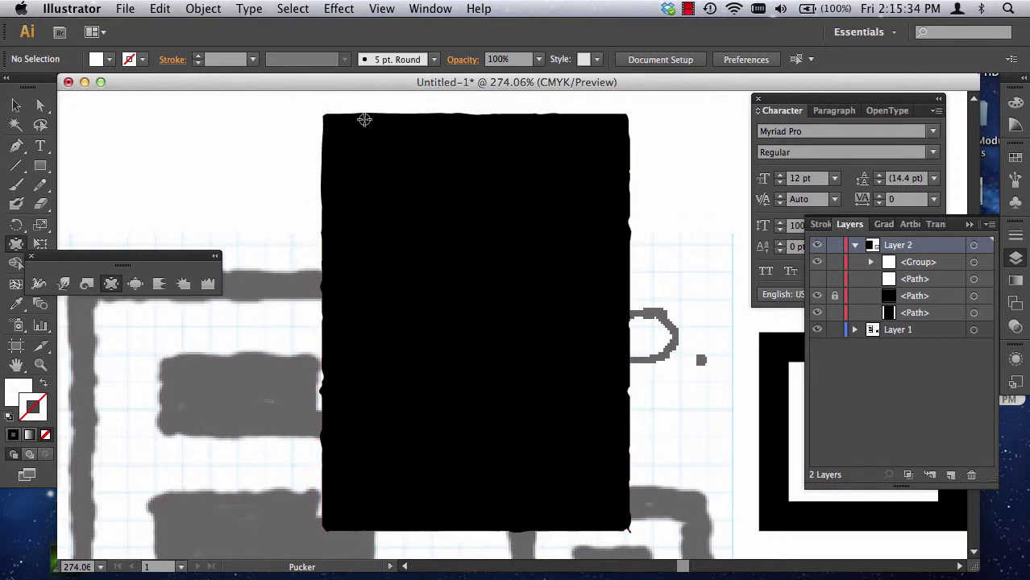
Pucker the large black block's upper-left corner area and the upper part of its right edge
mouse_move(365, 119)
left_mouse_down()
mouse_move(336, 127)
mouse_move(357, 145)
left_mouse_up()
mouse_move(626, 179)
left_mouse_down()
mouse_move(620, 111)
mouse_move(625, 126)
left_mouse_up()
left_click_drag(636, 301, 619, 266)
Show the white large E path in Layer 2 again and lock the large black block's path
left_click(816, 279)
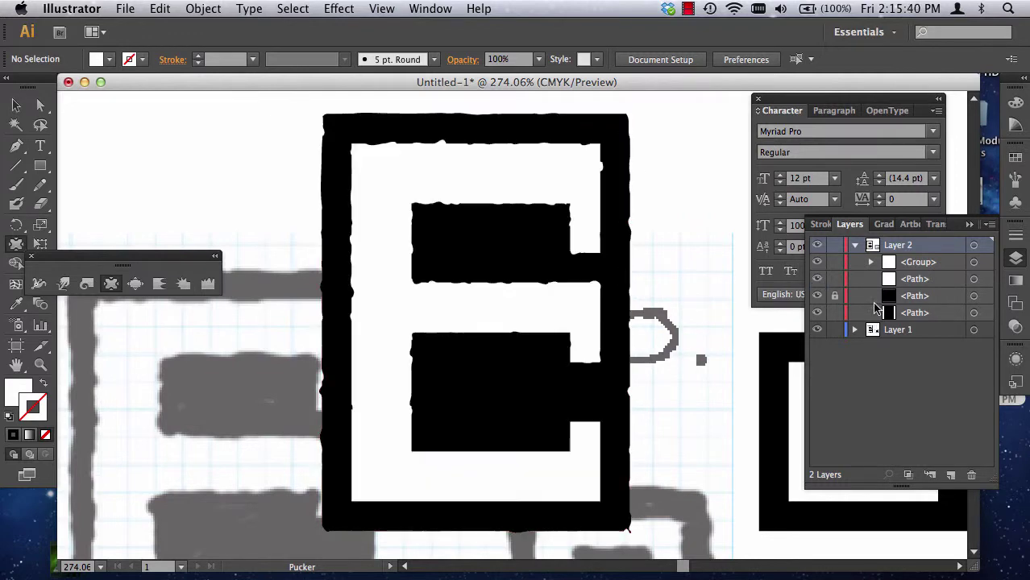
left_click(15, 105)
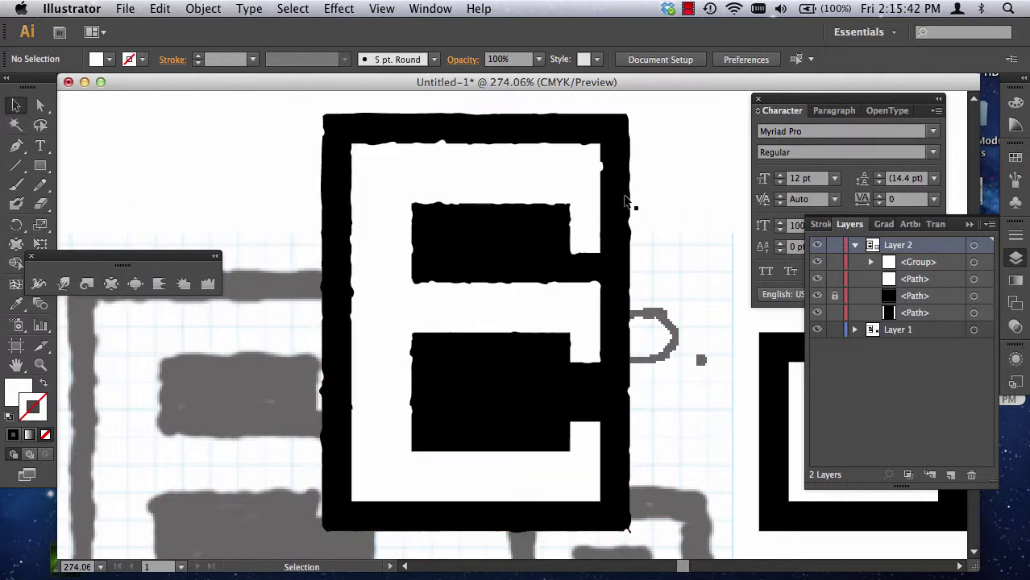
left_click(817, 262)
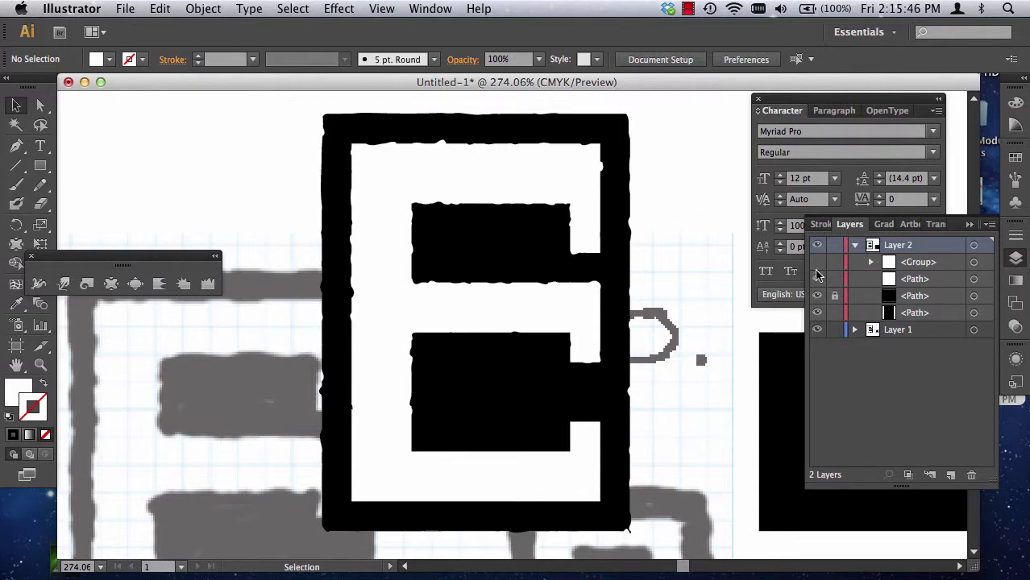
left_click(817, 263)
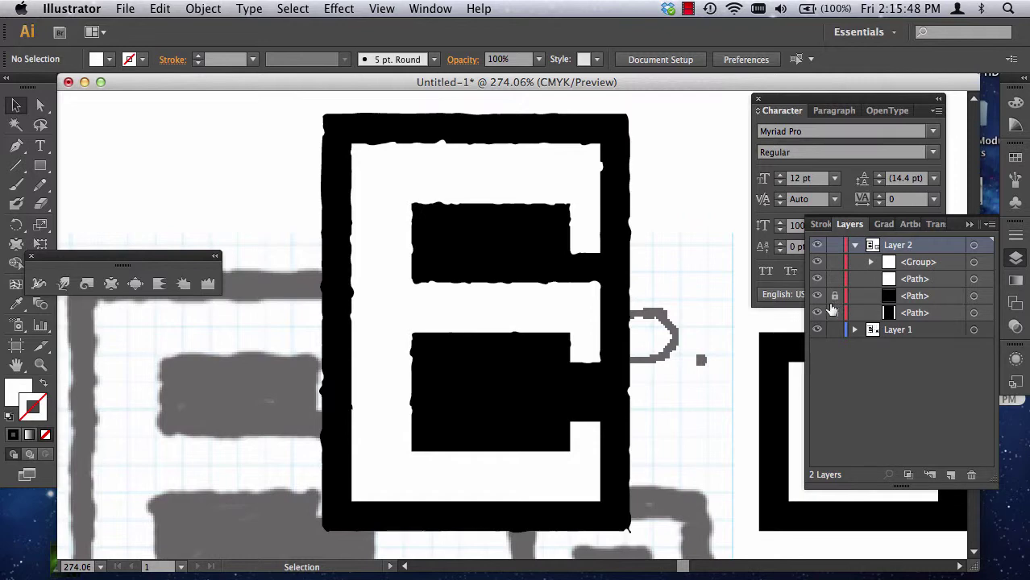
Select the white large E, roughen its right side, lower arm, bottom edge and lower counter using the Bloat tool, and deselect it
left_click(975, 279)
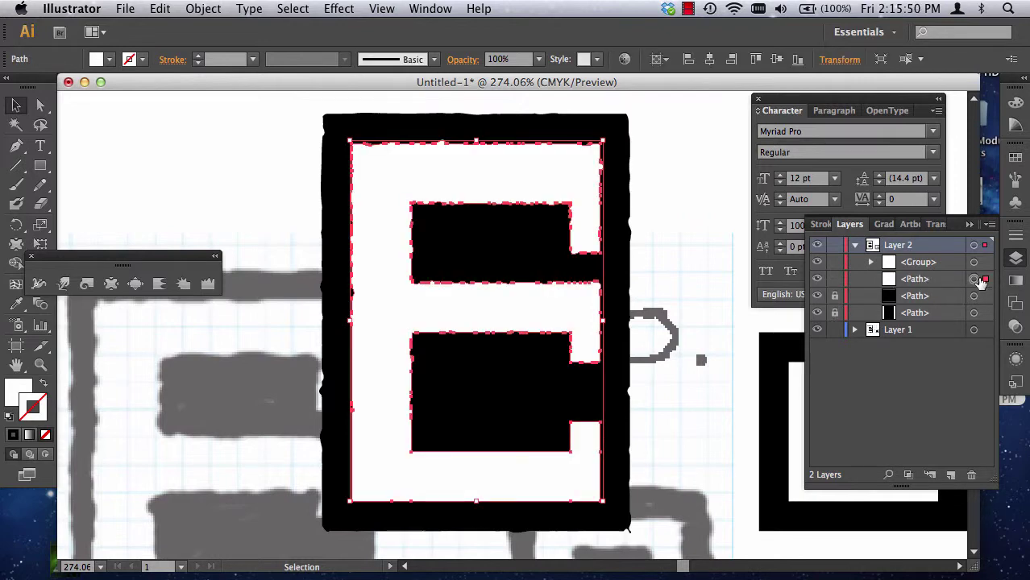
left_click(14, 103)
left_click(612, 218)
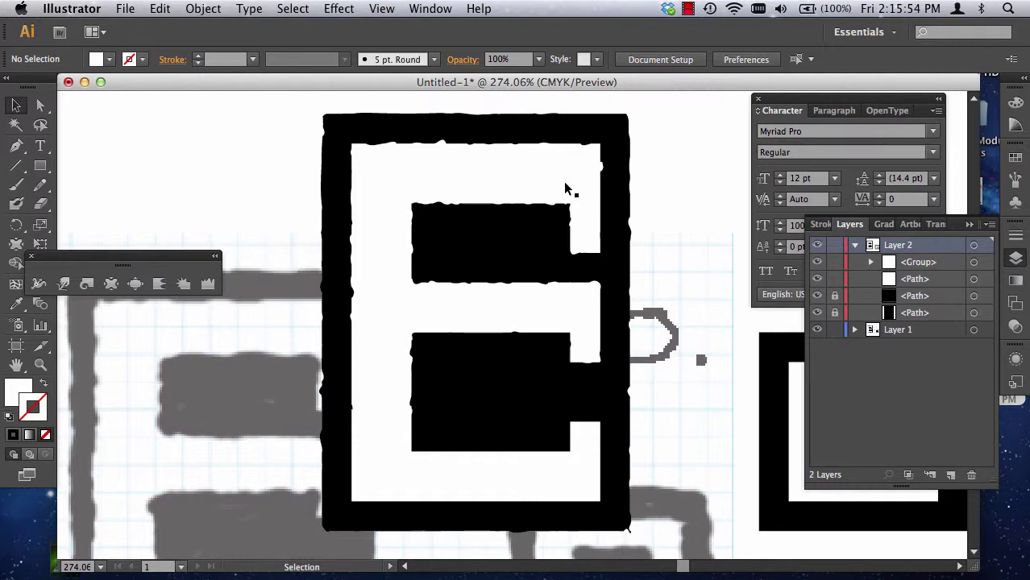
left_click(596, 195)
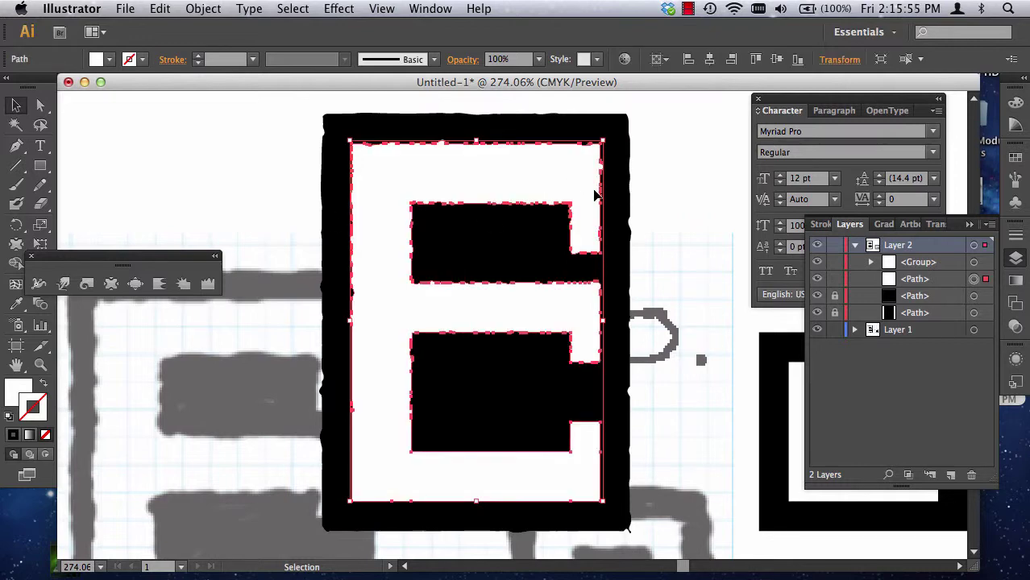
left_click(111, 283)
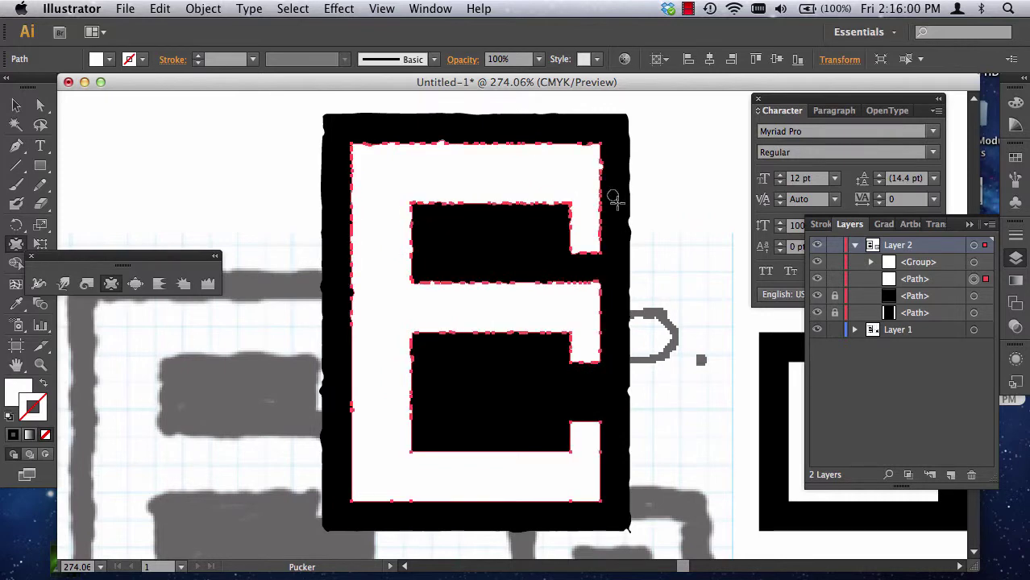
left_click(136, 284)
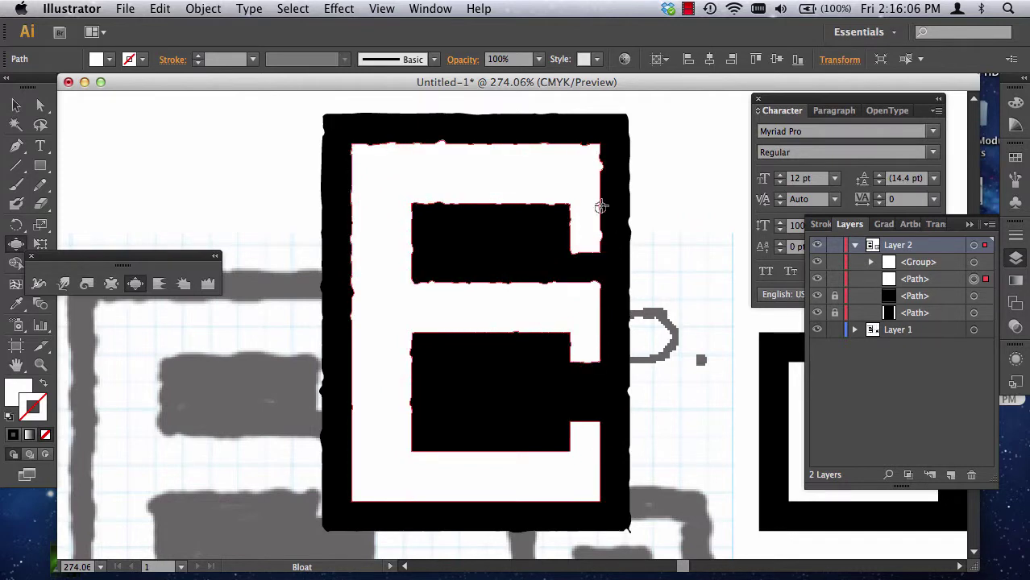
left_click_drag(602, 188, 594, 179)
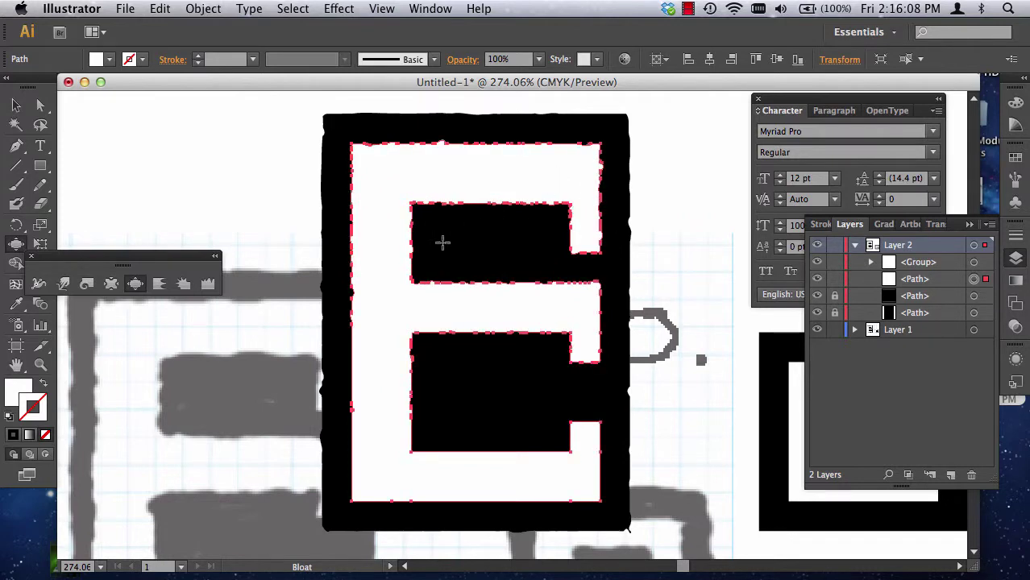
mouse_move(610, 313)
left_mouse_down()
mouse_move(597, 433)
mouse_move(578, 434)
mouse_move(574, 421)
mouse_move(585, 435)
mouse_move(586, 424)
mouse_move(604, 471)
mouse_move(567, 450)
mouse_move(585, 461)
mouse_move(568, 472)
mouse_move(519, 449)
mouse_move(518, 462)
mouse_move(486, 451)
mouse_move(461, 463)
mouse_move(441, 434)
mouse_move(433, 455)
mouse_move(422, 447)
mouse_move(425, 468)
mouse_move(472, 459)
mouse_move(464, 453)
mouse_move(493, 475)
mouse_move(503, 436)
mouse_move(528, 452)
mouse_move(537, 476)
mouse_move(547, 440)
mouse_move(580, 500)
mouse_move(584, 483)
left_mouse_up()
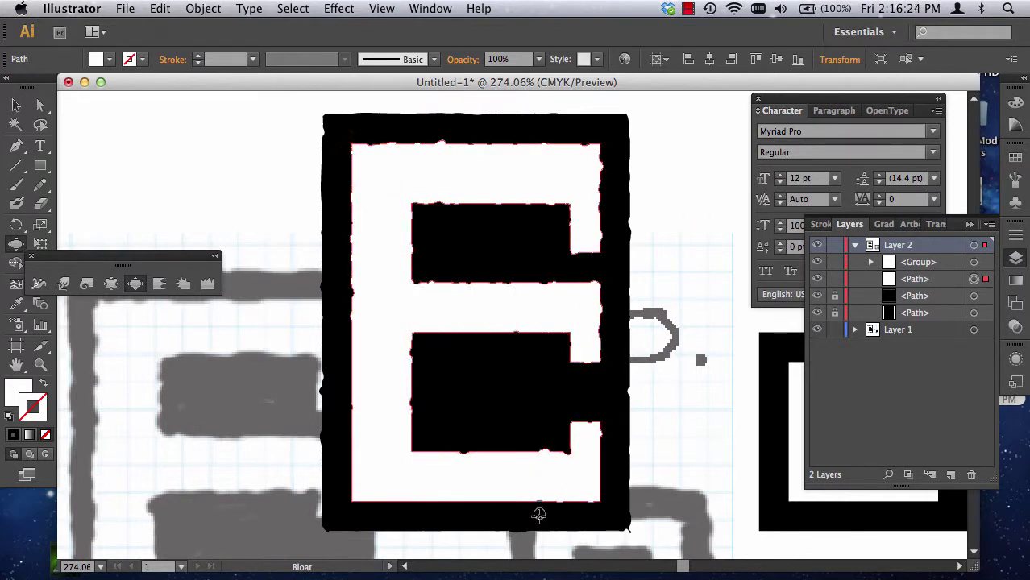
mouse_move(538, 514)
left_mouse_down()
mouse_move(485, 494)
mouse_move(385, 498)
mouse_move(357, 448)
mouse_move(373, 360)
mouse_move(408, 351)
left_mouse_up()
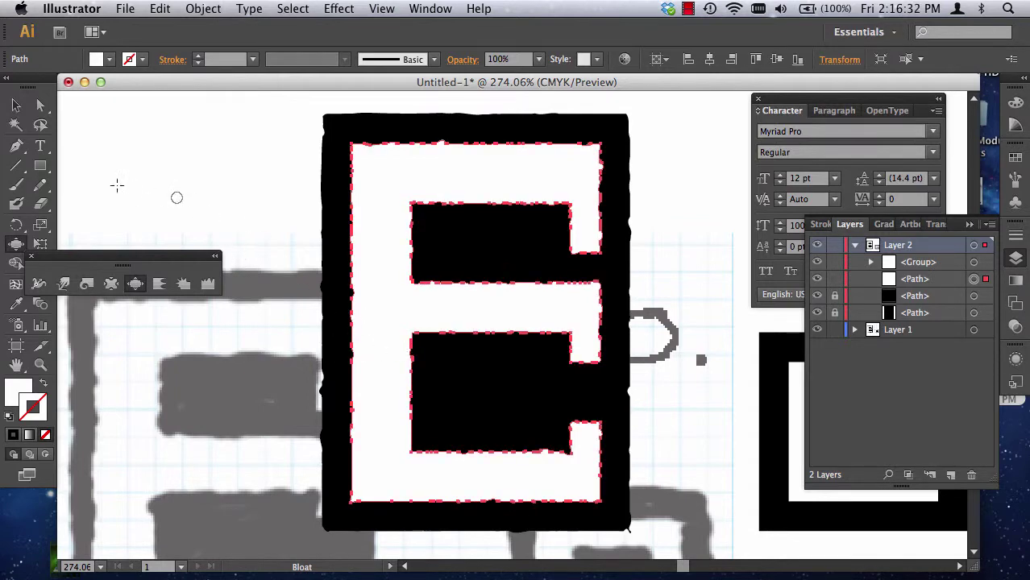
left_click(15, 105)
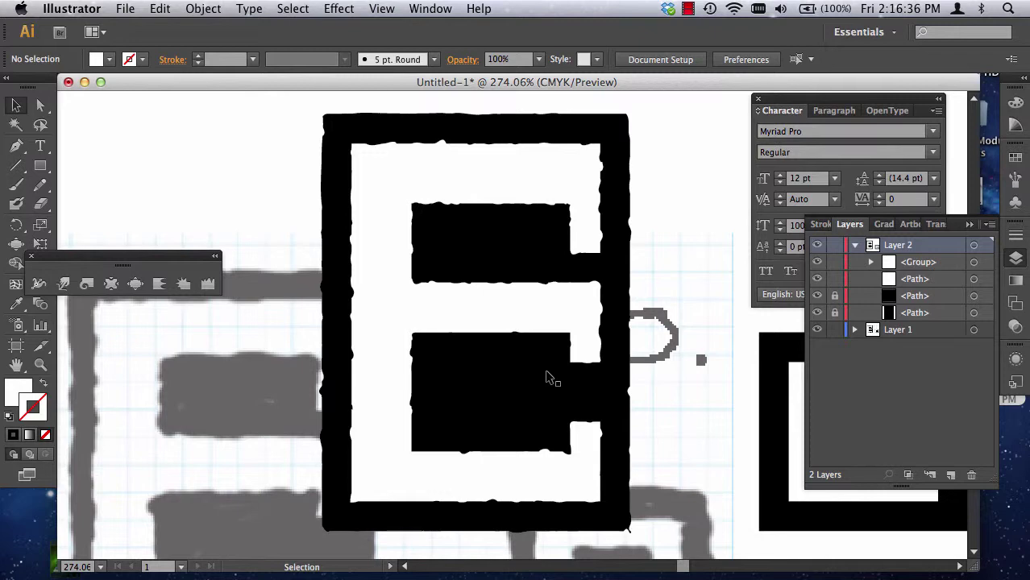
Set the Bloat tool's brush width and height to 10 pt
key("super+minus")
key("super+minus")
key("super+minus")
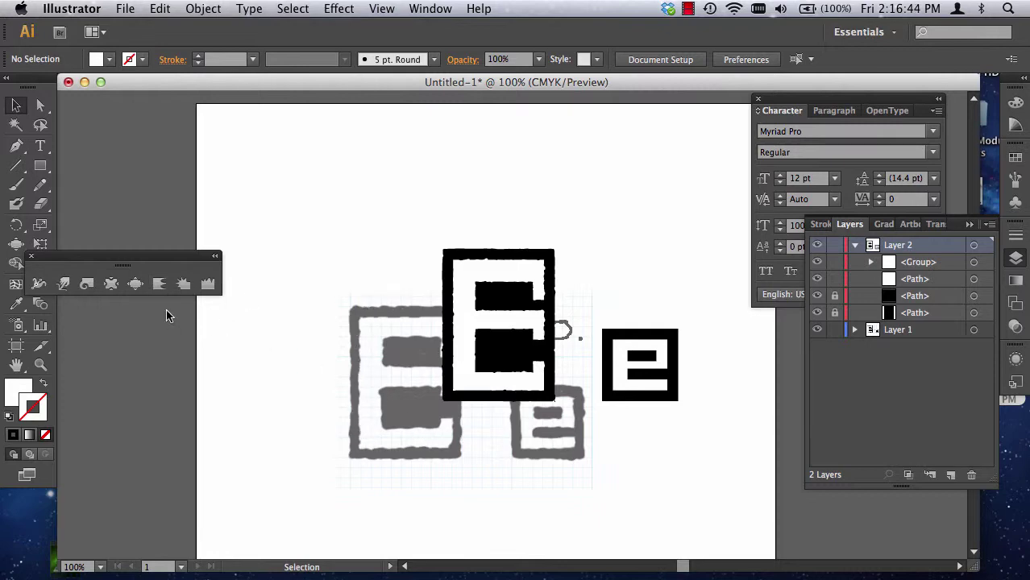
double_click(136, 283)
left_click(535, 195)
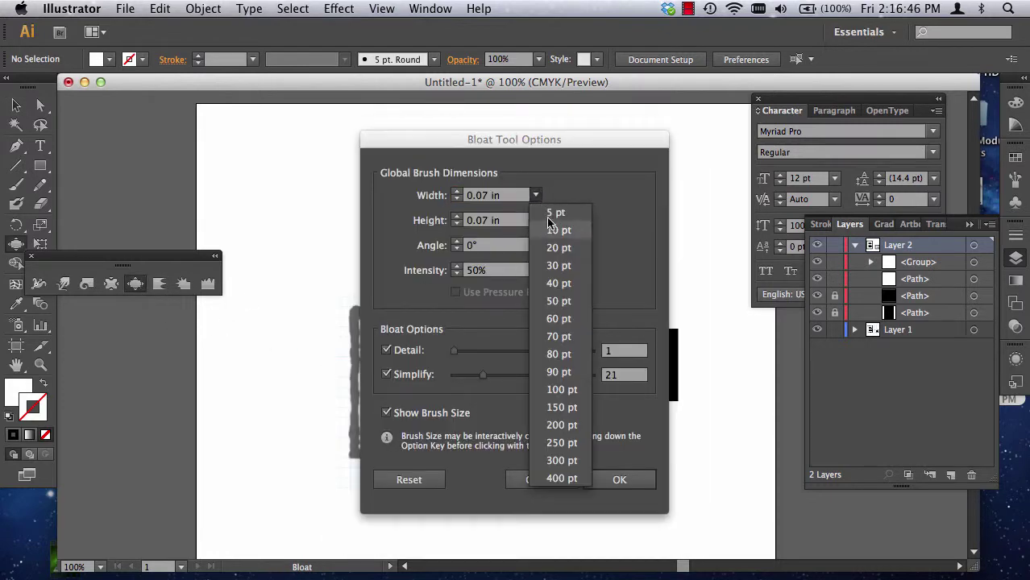
left_click(558, 230)
left_click(536, 220)
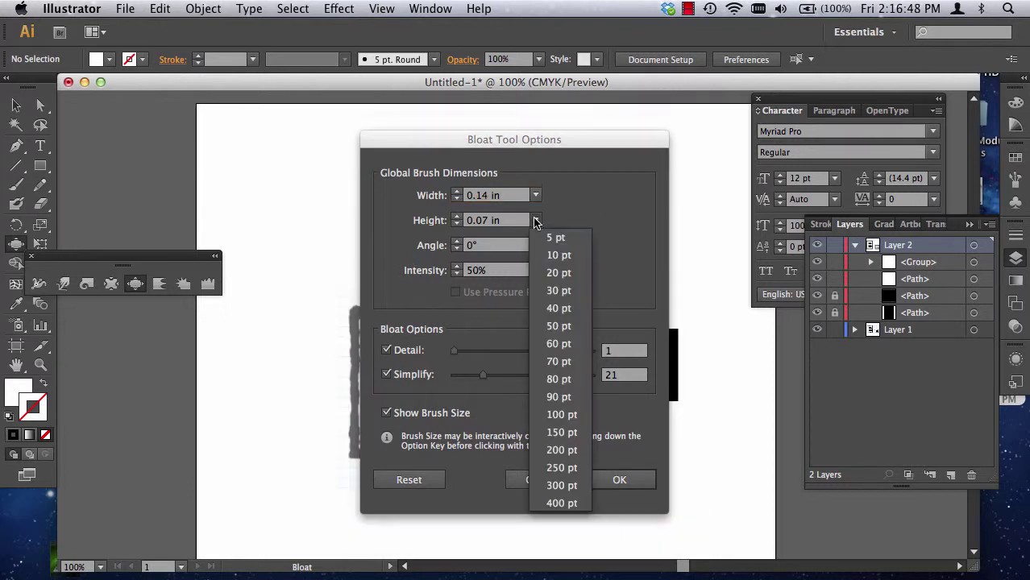
left_click(558, 254)
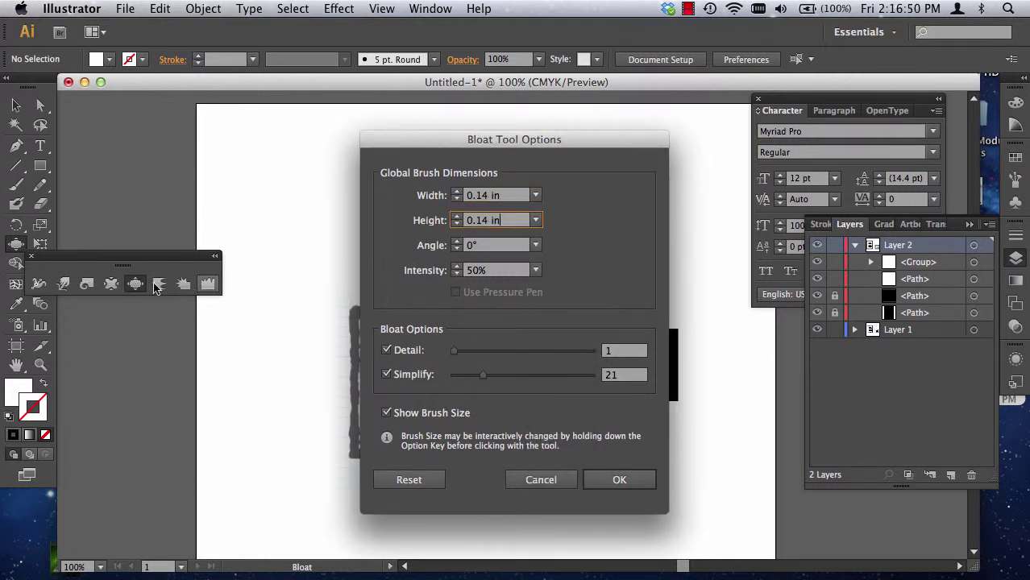
left_click(641, 484)
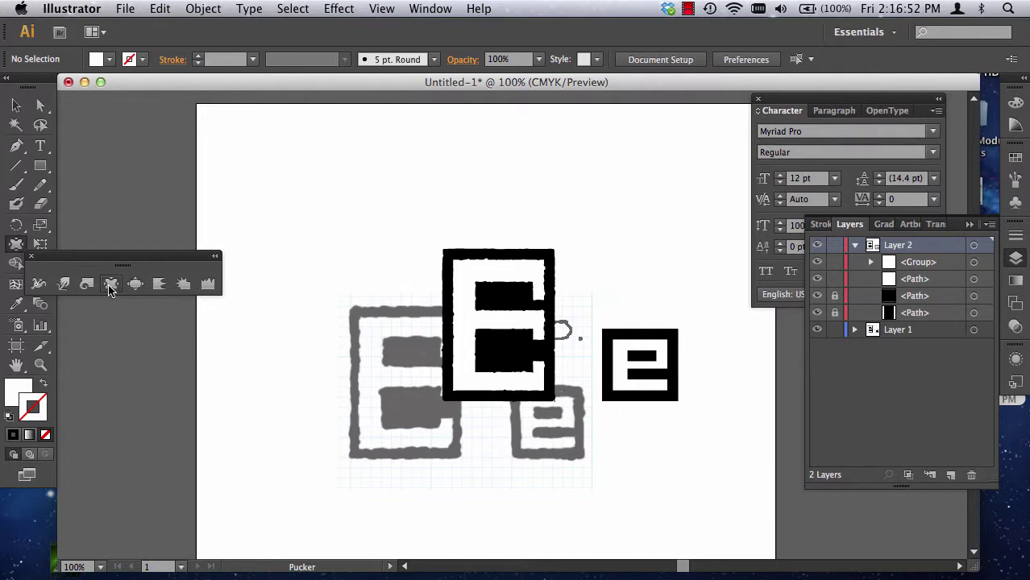
Check the Pucker tool's brush size, Detail and Simplify options, keeping the current settings
double_click(111, 284)
left_click(535, 195)
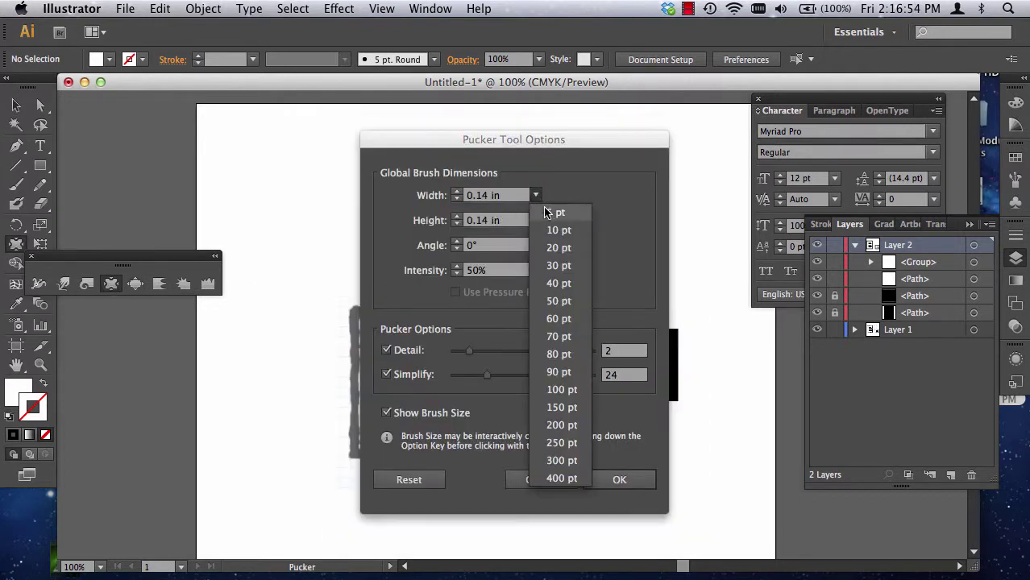
key("Escape")
left_click(614, 484)
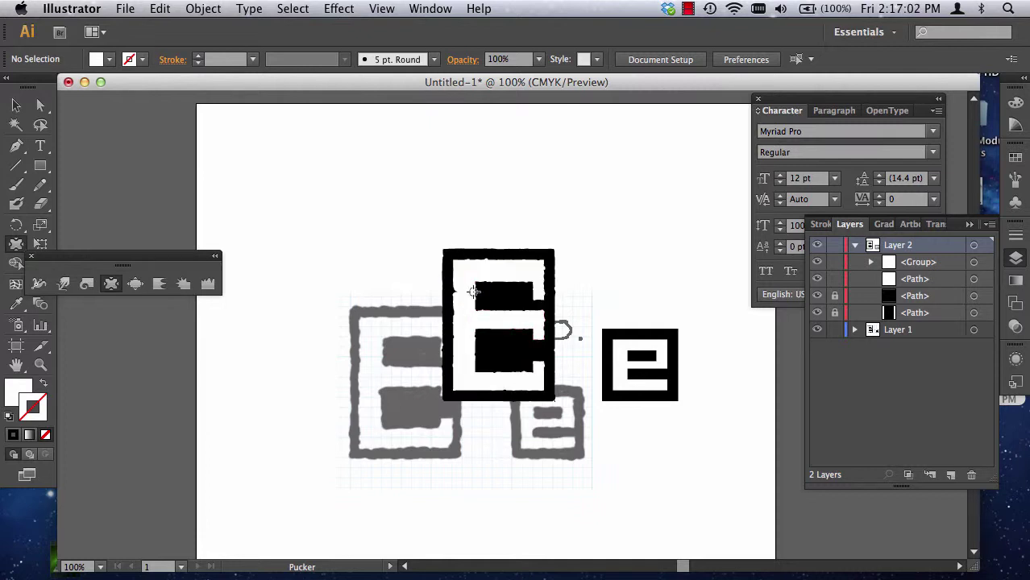
mouse_move(454, 292)
left_mouse_down()
mouse_move(478, 284)
mouse_move(456, 299)
mouse_move(475, 322)
mouse_move(445, 343)
mouse_move(457, 359)
mouse_move(453, 388)
mouse_move(462, 380)
mouse_move(471, 345)
left_mouse_up()
left_click_drag(522, 311, 519, 311)
left_click(631, 375)
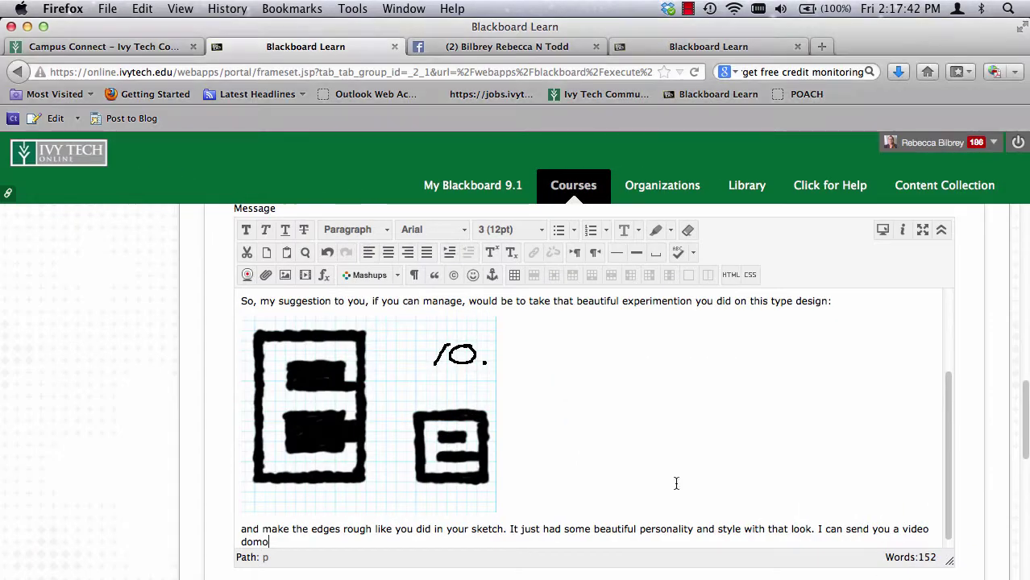
Examine the rough E sketch and the block lettering in the first drafts post on the Blackboard page in Firefox, and return to Illustrator
scroll(613, 444, "up", 1)
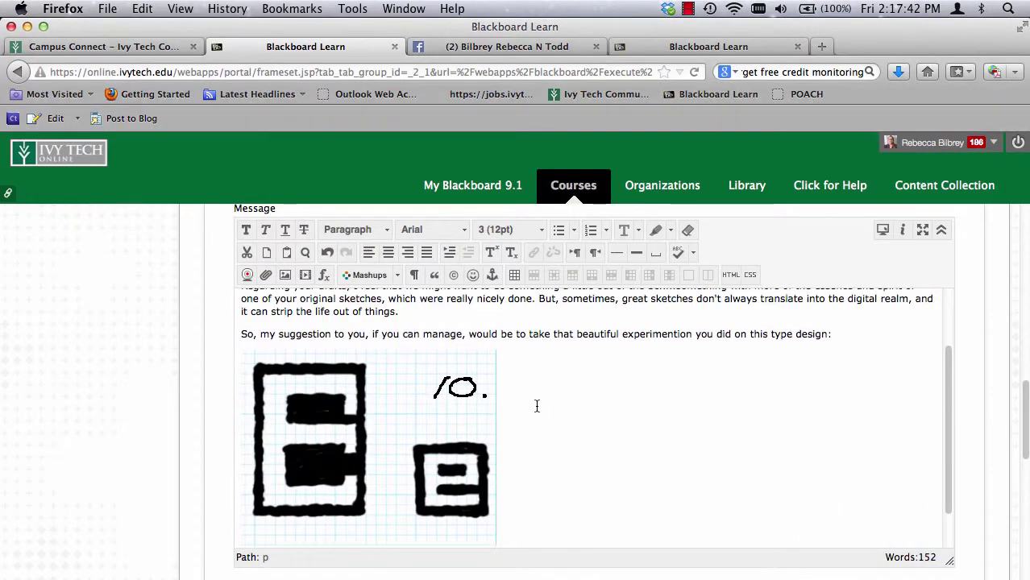
scroll(1001, 442, "up", 10)
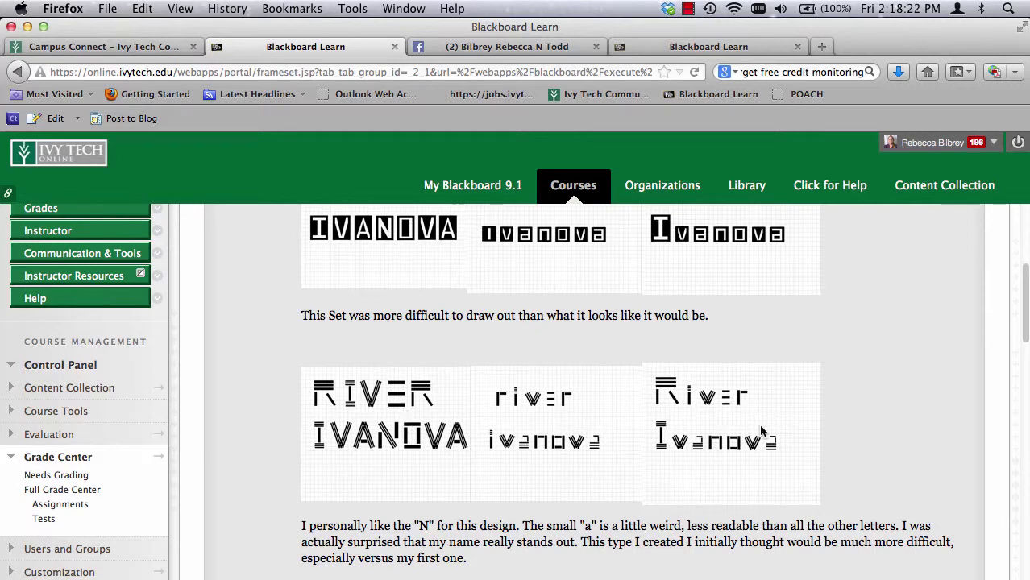
scroll(624, 403, "down", 2)
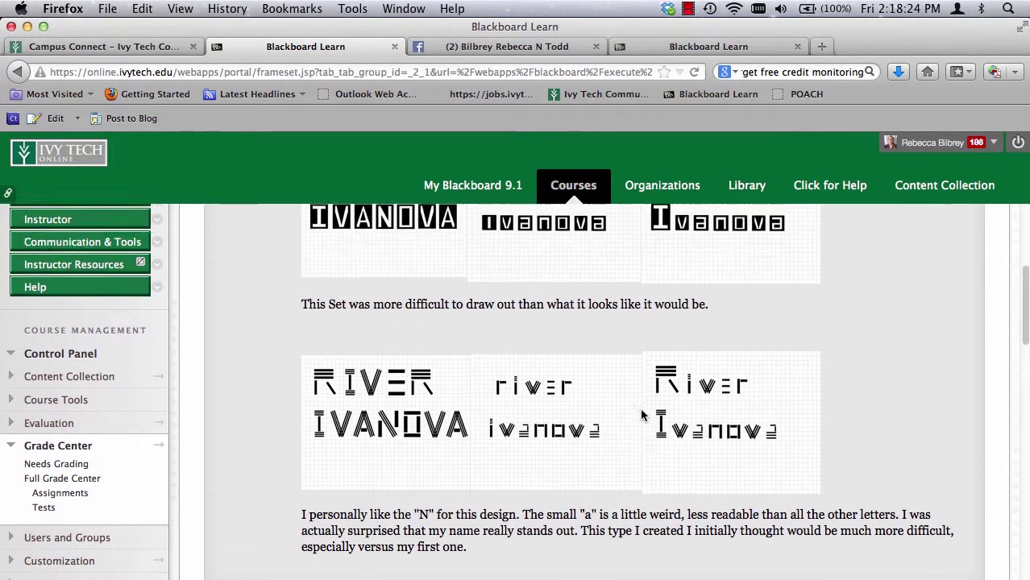
scroll(636, 407, "up", 5)
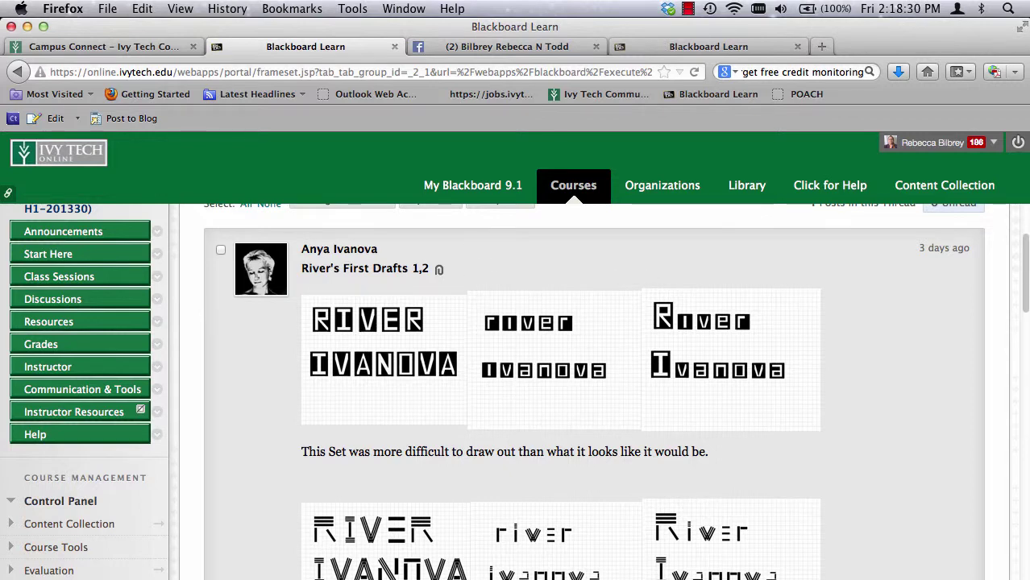
key("super+Tab")
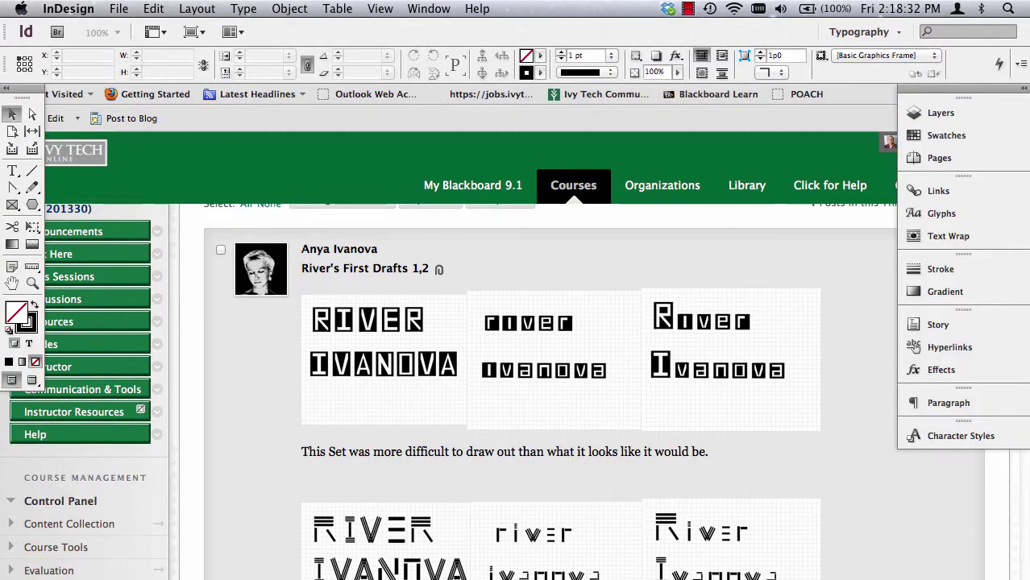
key("super+Tab")
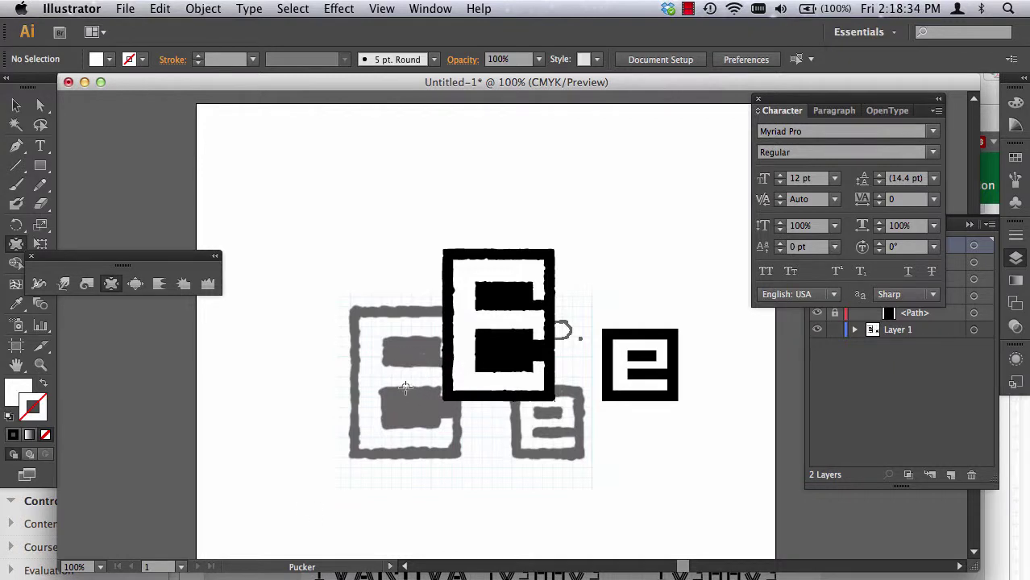